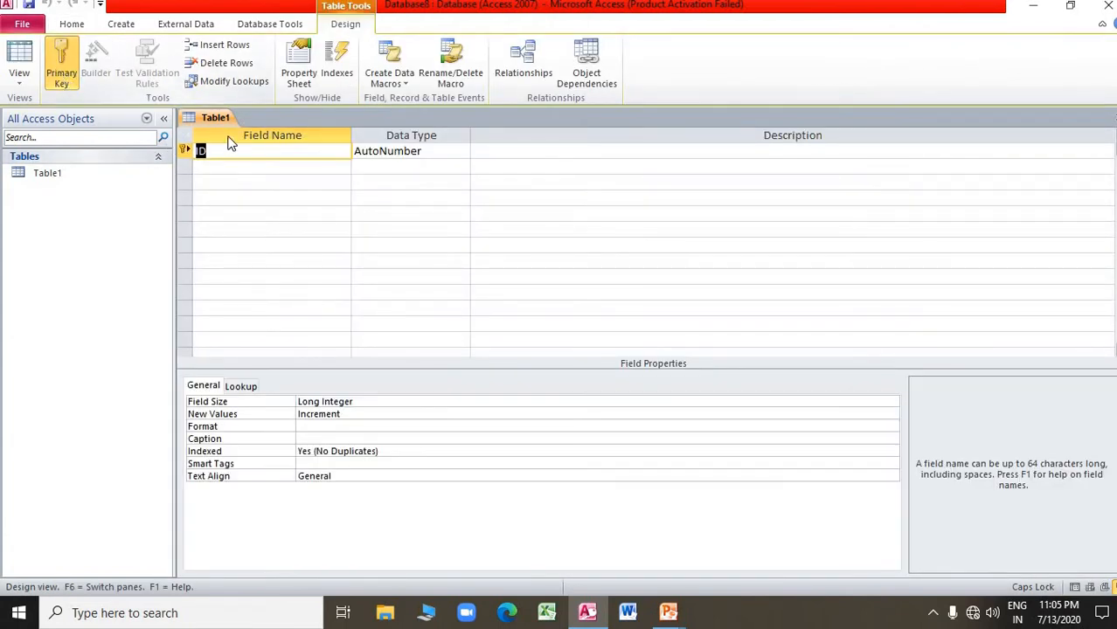
Step: Rename the ID field to ROLL NO and set its data type to Number
type("ROLL")
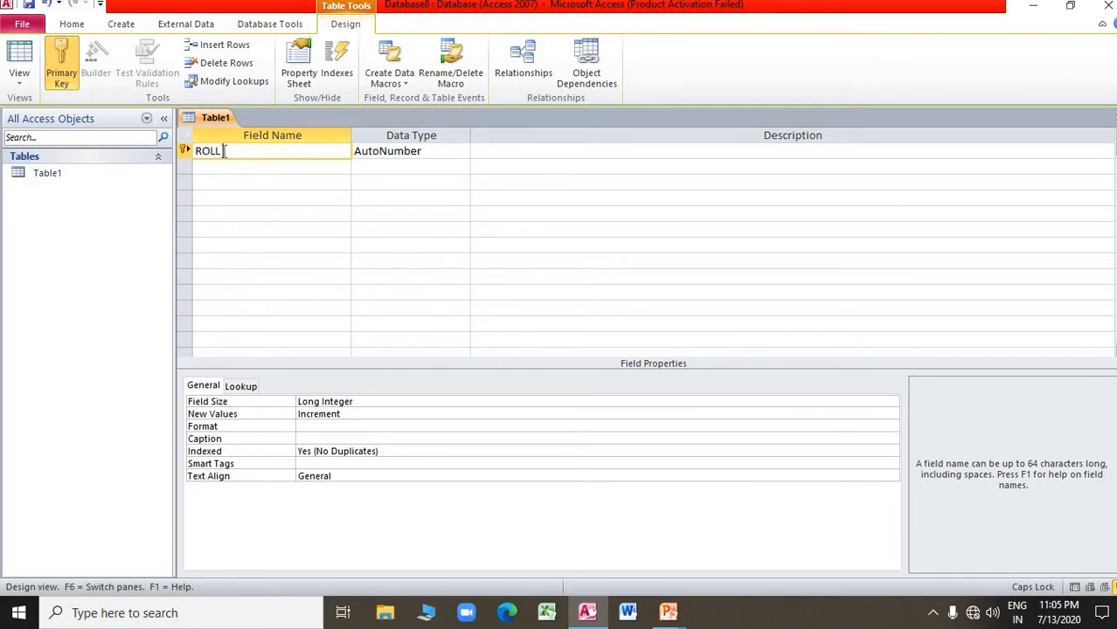
type(" NO")
left_click(427, 154)
left_click(463, 152)
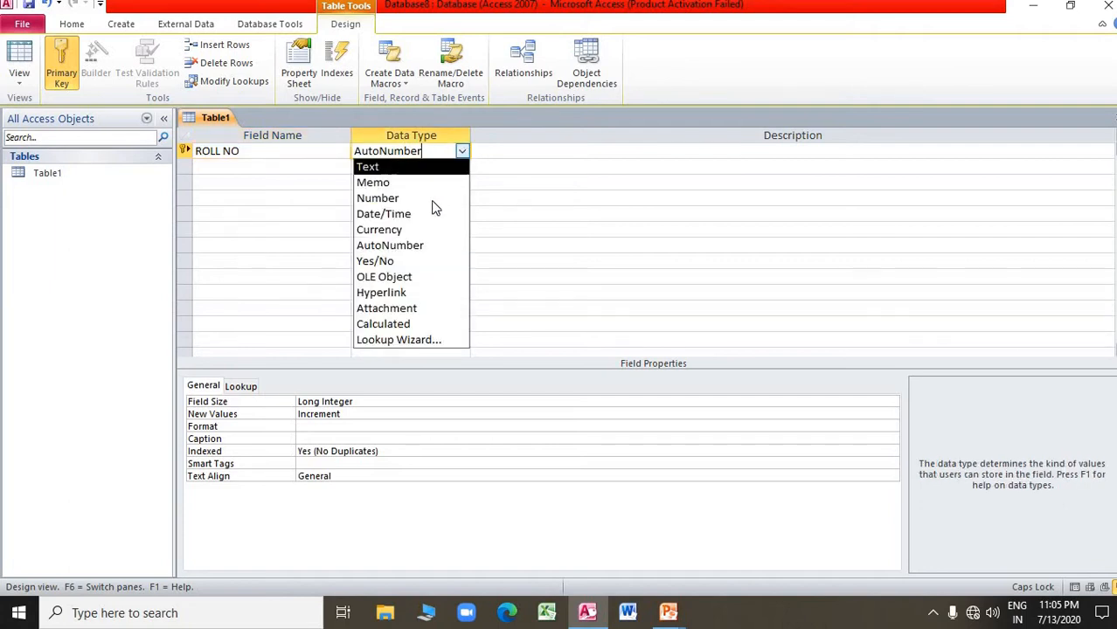
left_click(432, 199)
left_click(217, 166)
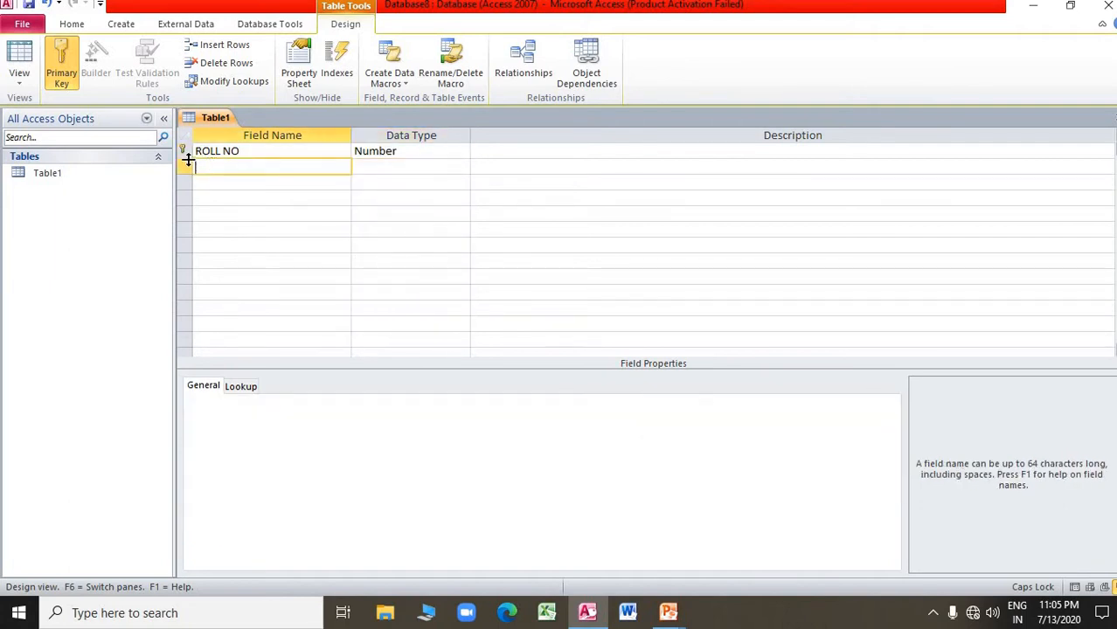
Step: Remove the primary key from the ROLL NO field and set it again
left_click(227, 151)
left_click(66, 75)
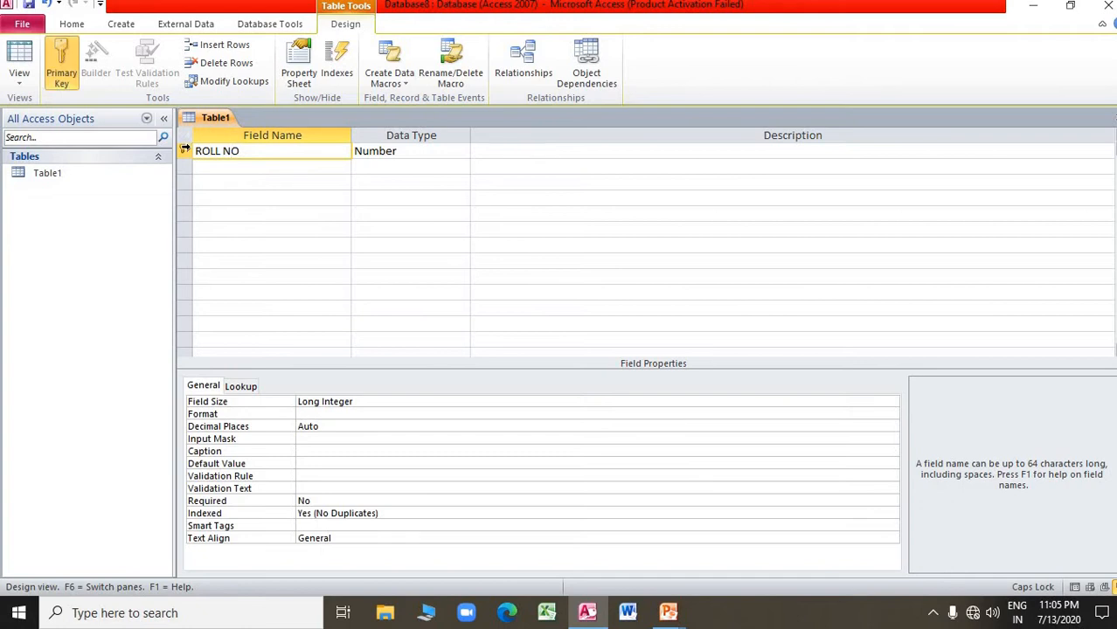
left_click(76, 64)
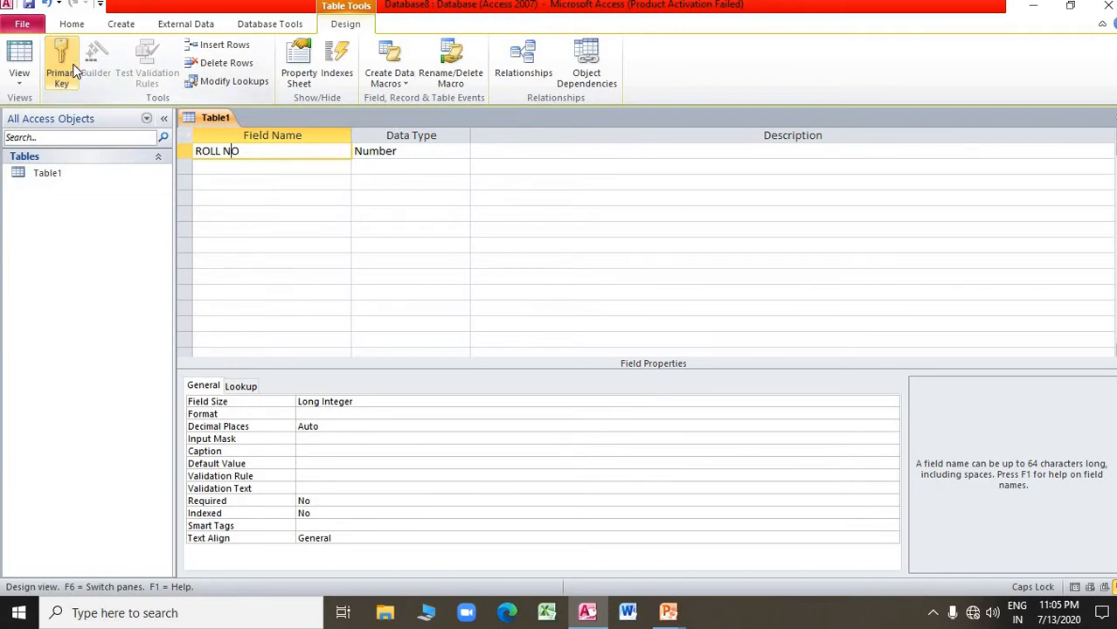
left_click(76, 70)
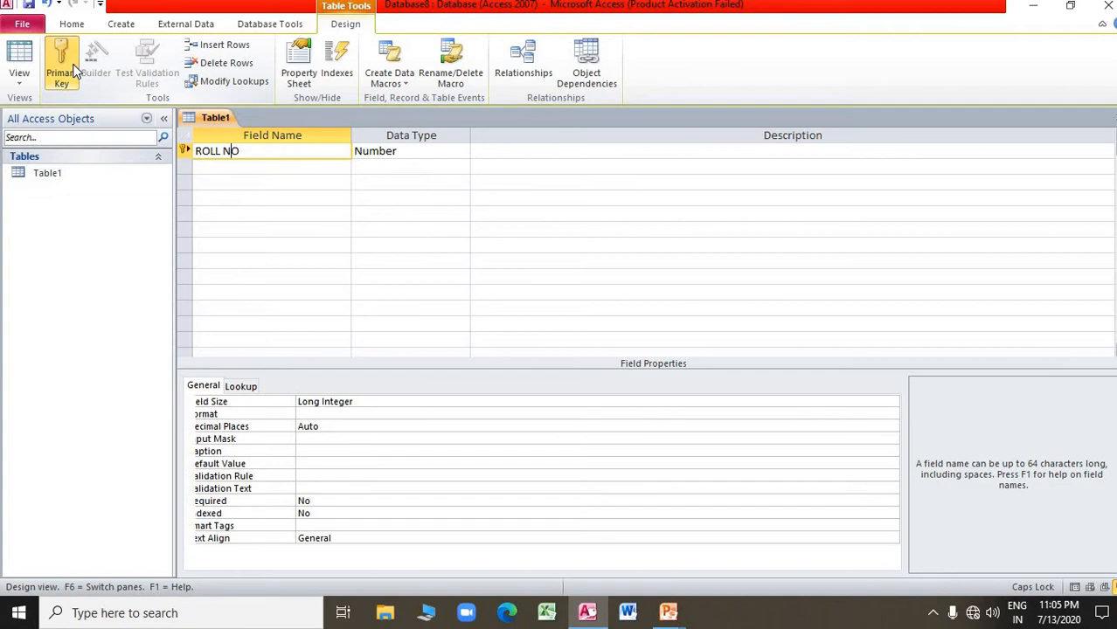
Step: Add a field named NAME OF THE STUDENT with the Text data type
left_click(219, 164)
type("NAME ")
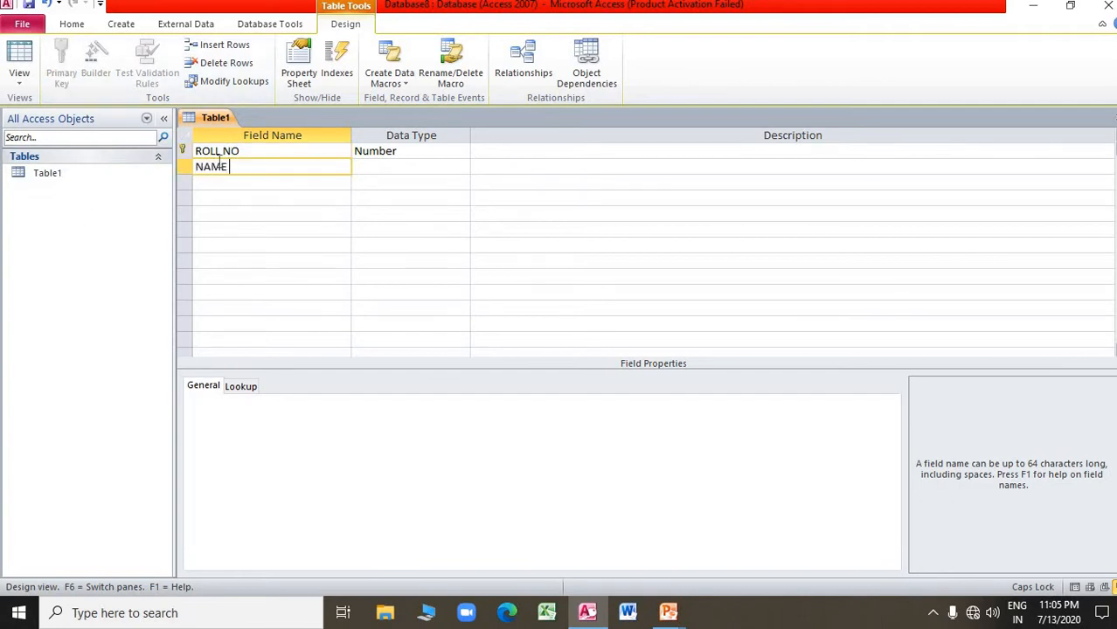
type("OF THE STUDENT")
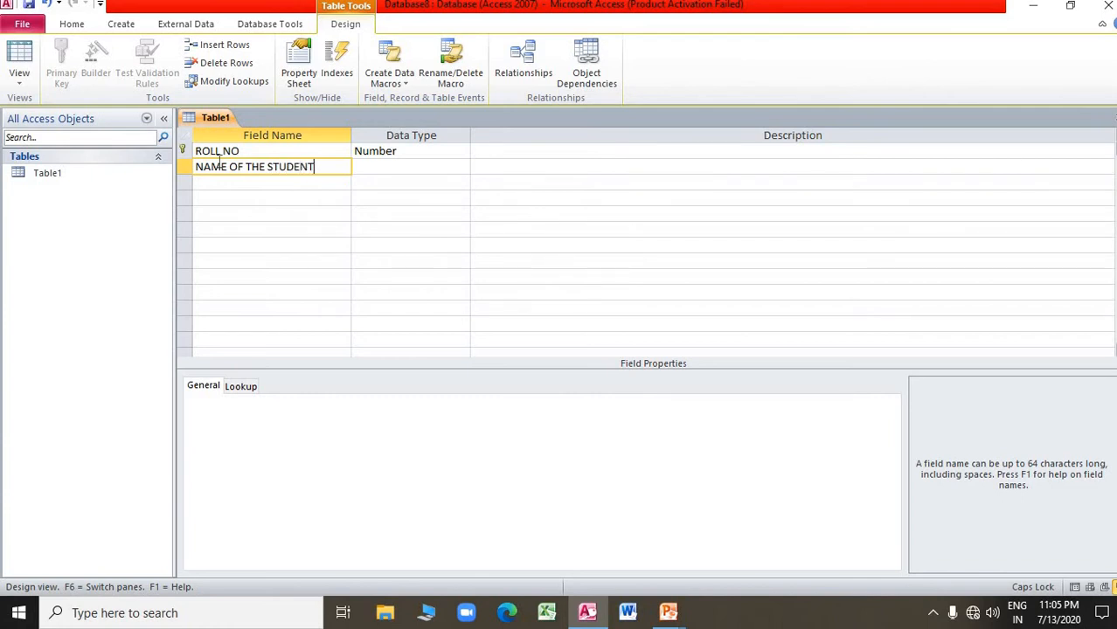
left_click(376, 167)
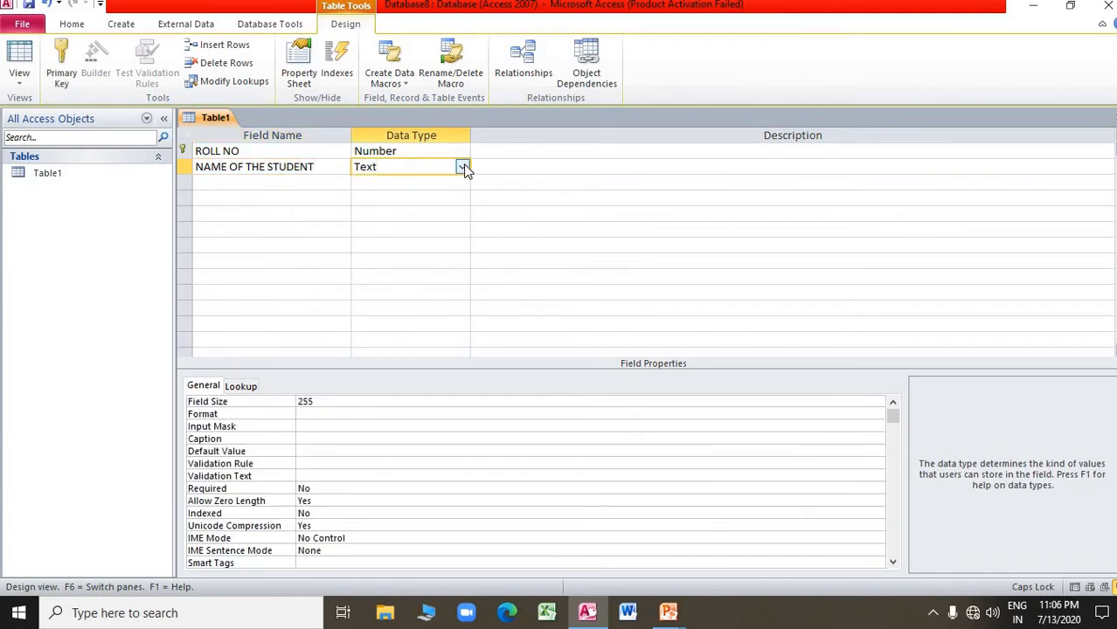
Step: Add a third field named CLASS with the Text data type
left_click(311, 184)
type("C")
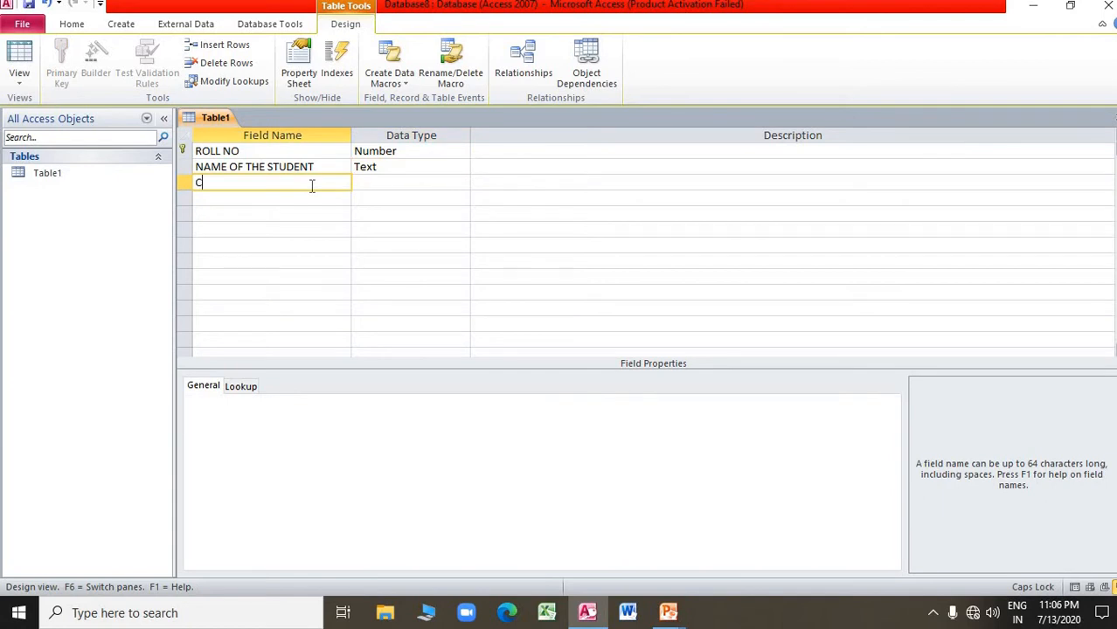
type("LASS")
left_click(376, 182)
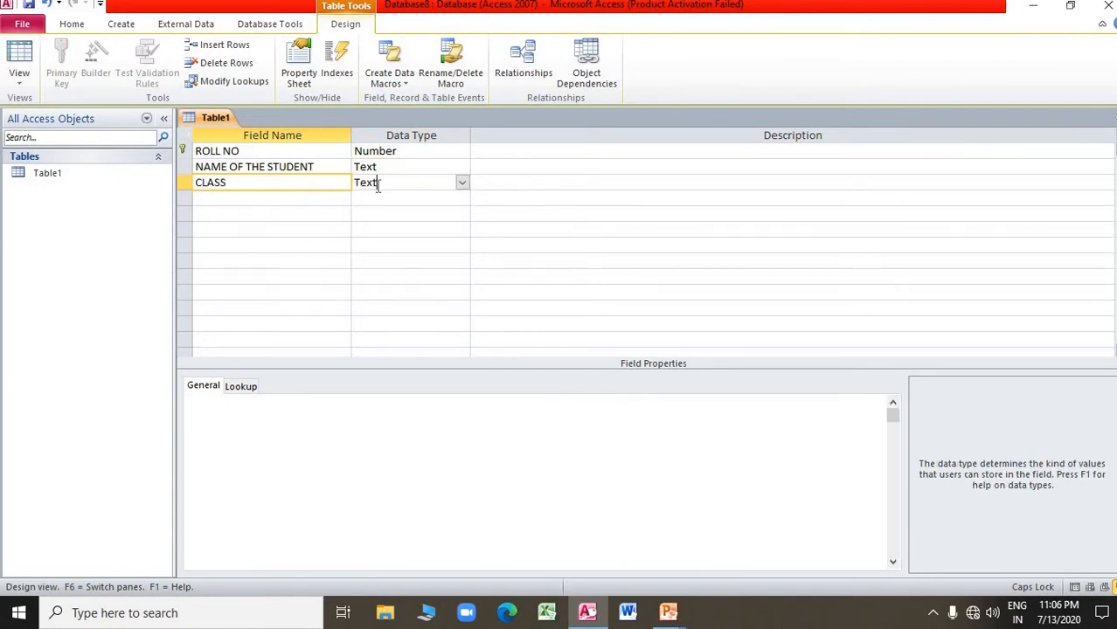
left_click(238, 199)
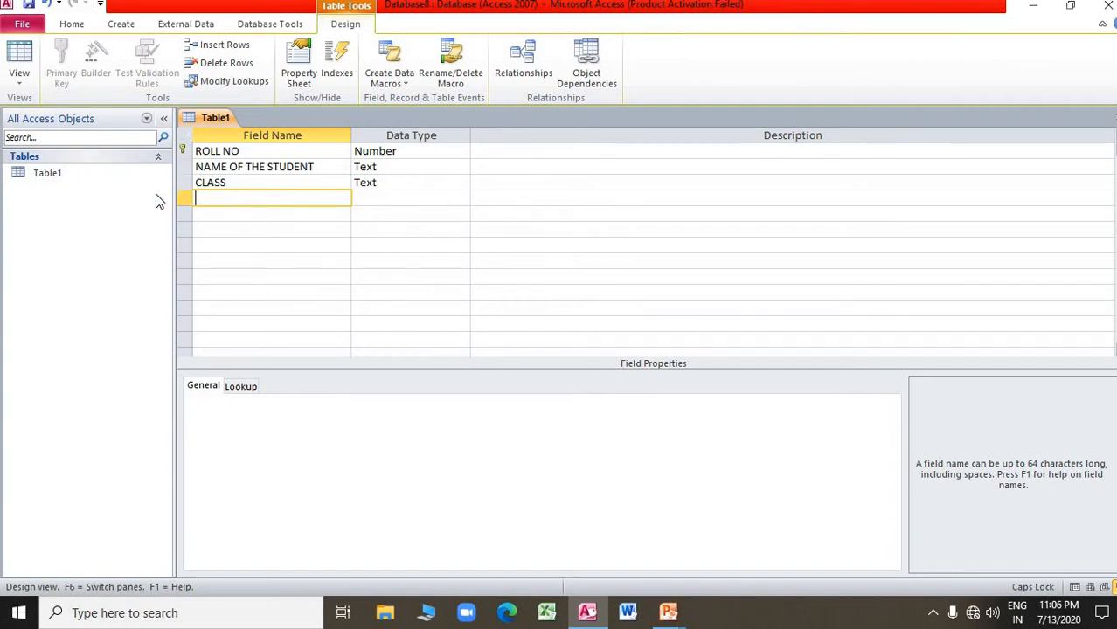
Step: Switch Table1 to Datasheet View and save the table design
left_click(85, 182)
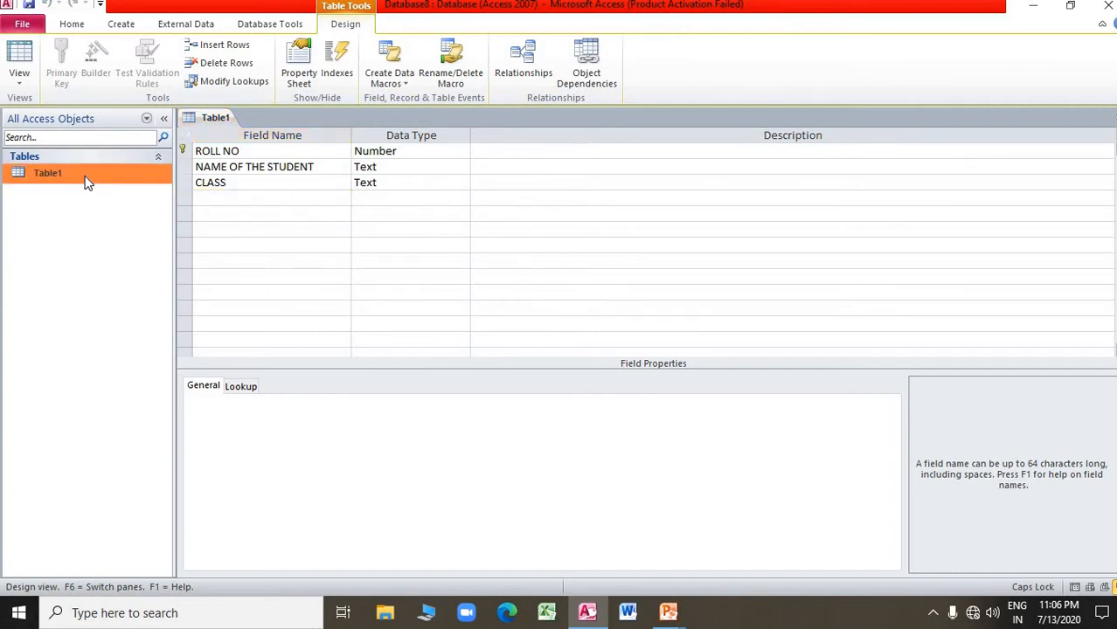
left_click(29, 79)
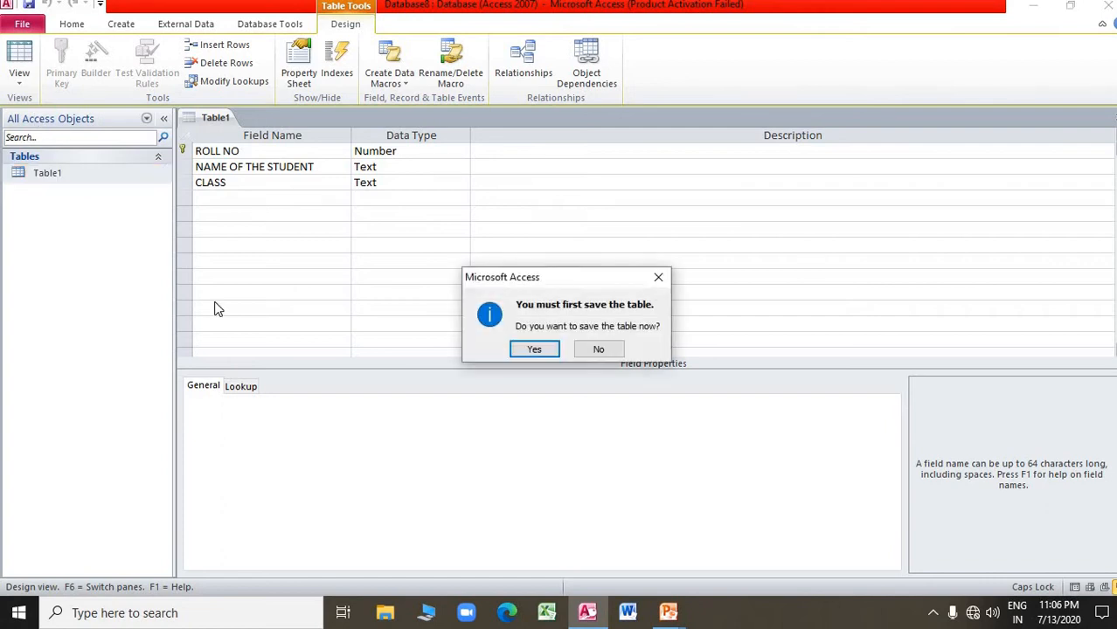
left_click(525, 349)
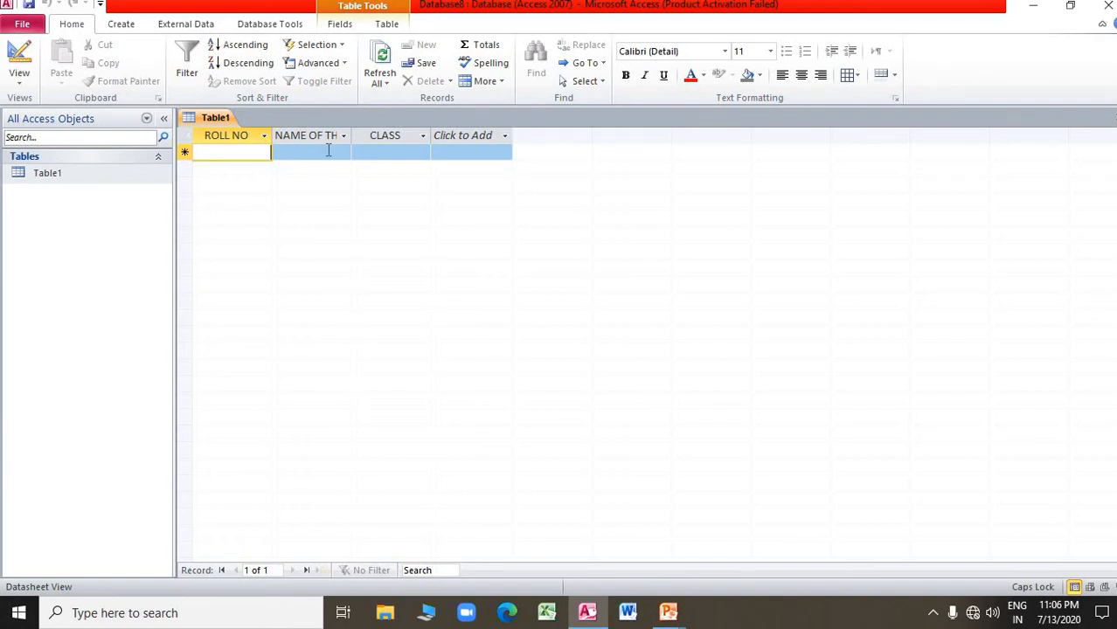
Step: Enter the first record with roll number 1, the student's name and class V
type("1")
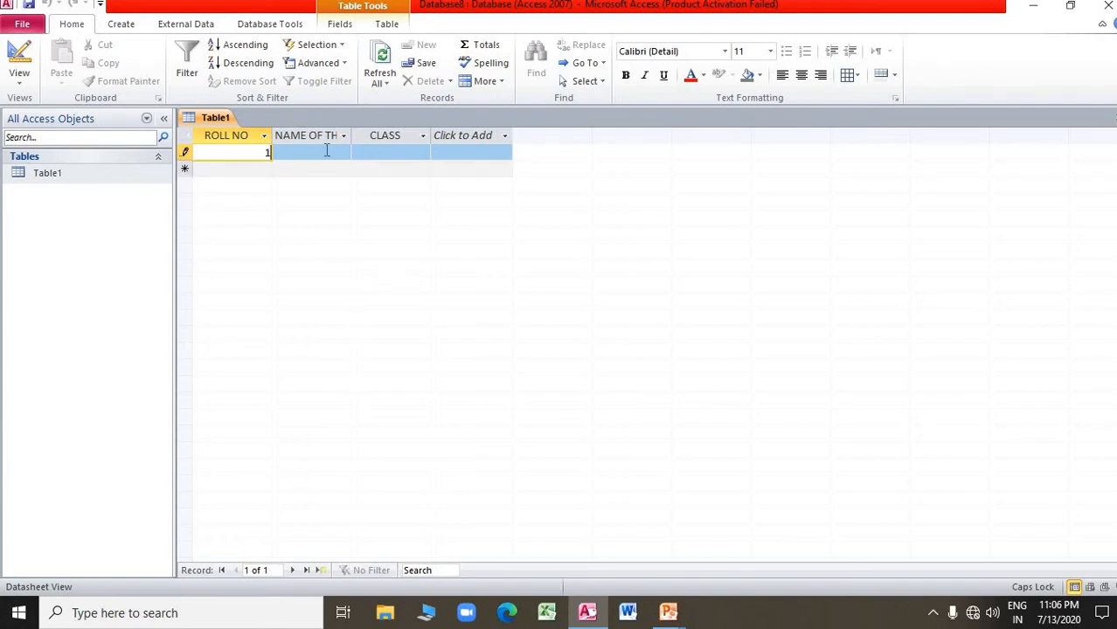
left_click(319, 152)
type("KAMAL")
key("Tab")
type("V")
key("Tab")
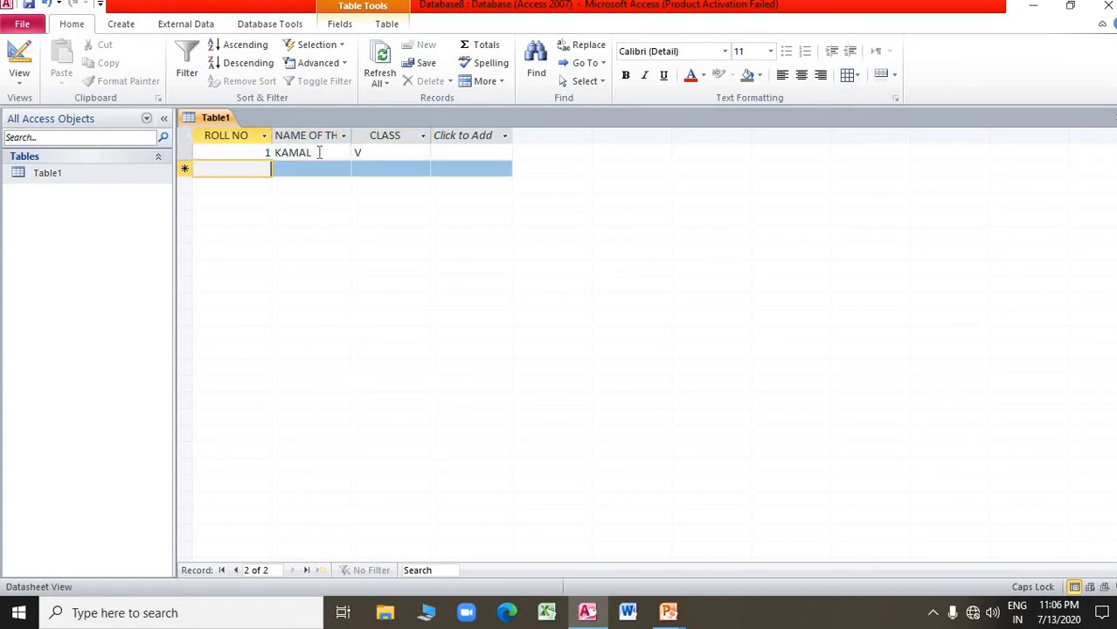
Step: Enter the second record with roll number 2, the student's name and class V
type("2")
key("Tab")
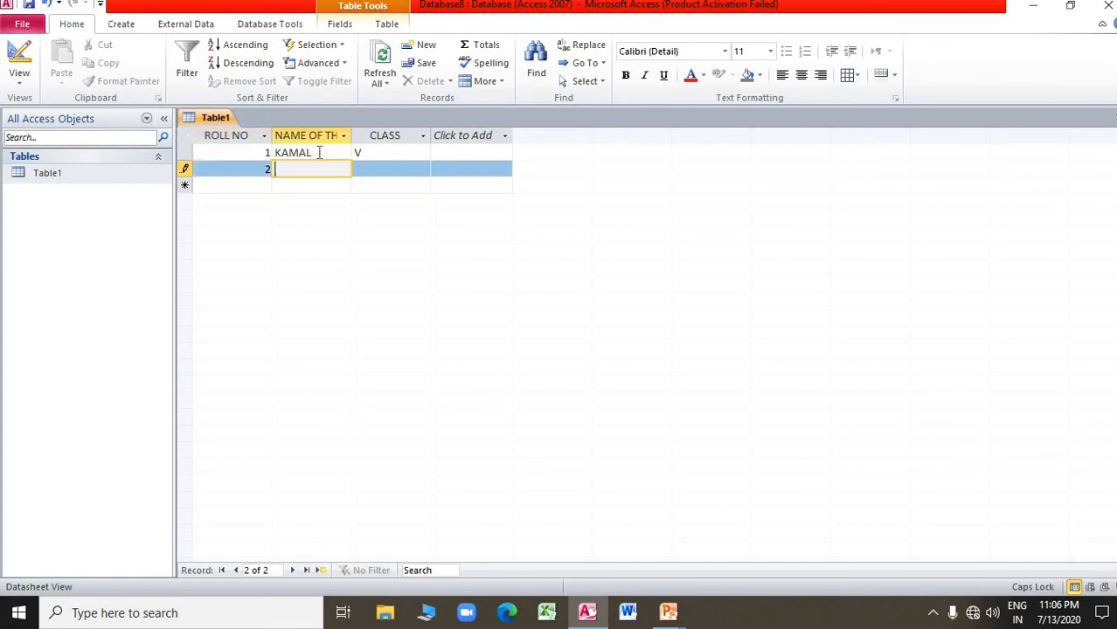
type("RMANA")
key("BackSpace")
key("BackSpace")
key("BackSpace")
key("BackSpace")
type("AMAN")
key("Tab")
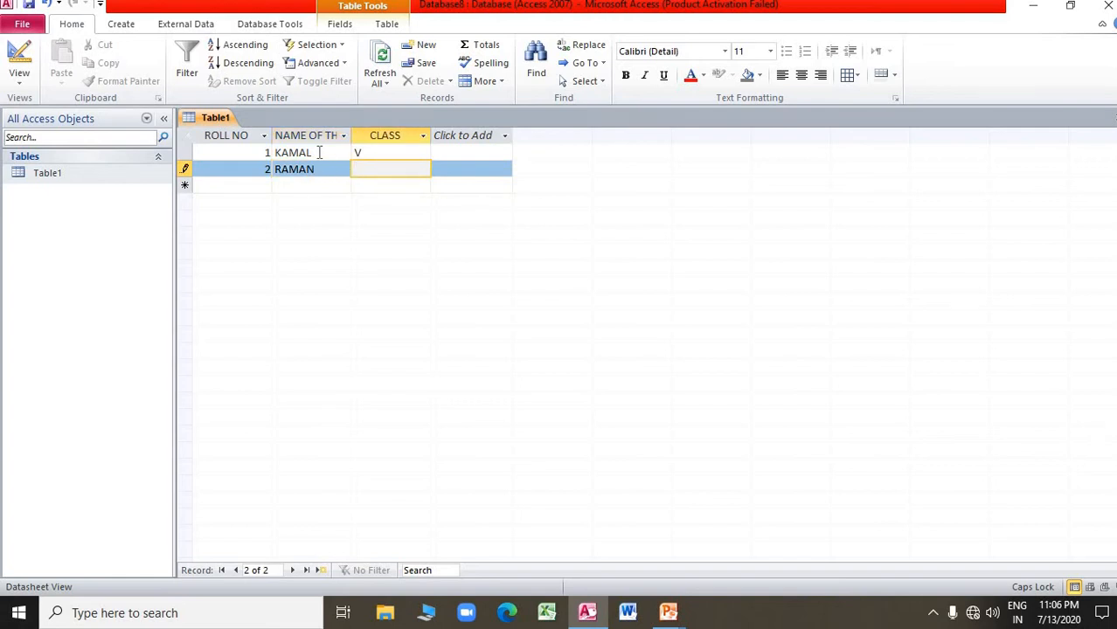
type("V")
key("Tab")
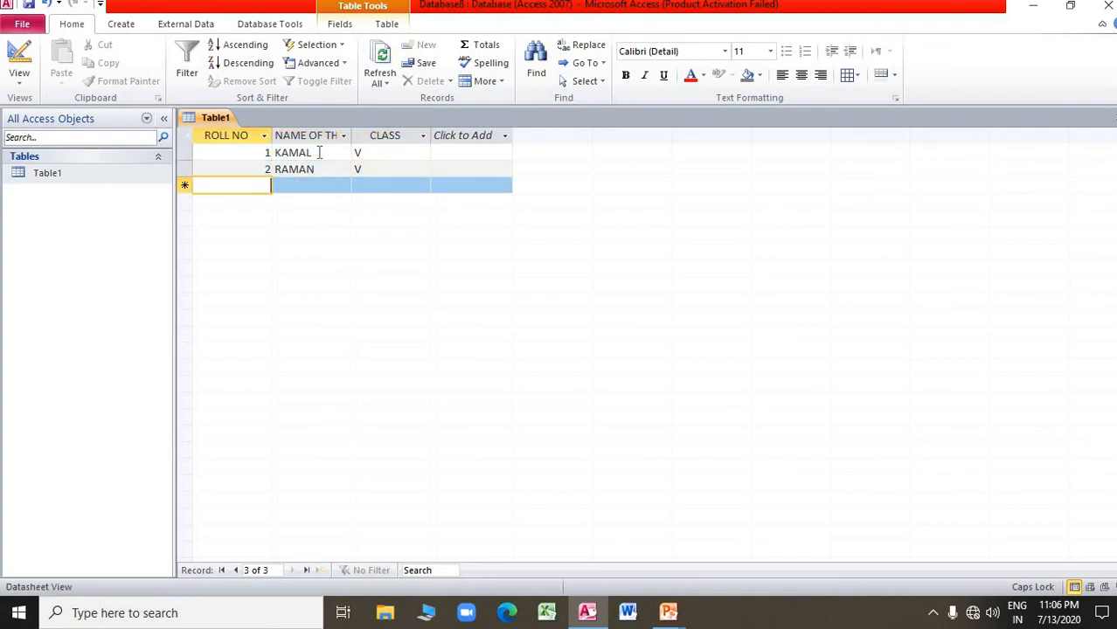
Step: Try to add a third record with the duplicate roll number 2, the student's name and class V
type("2")
key("Tab")
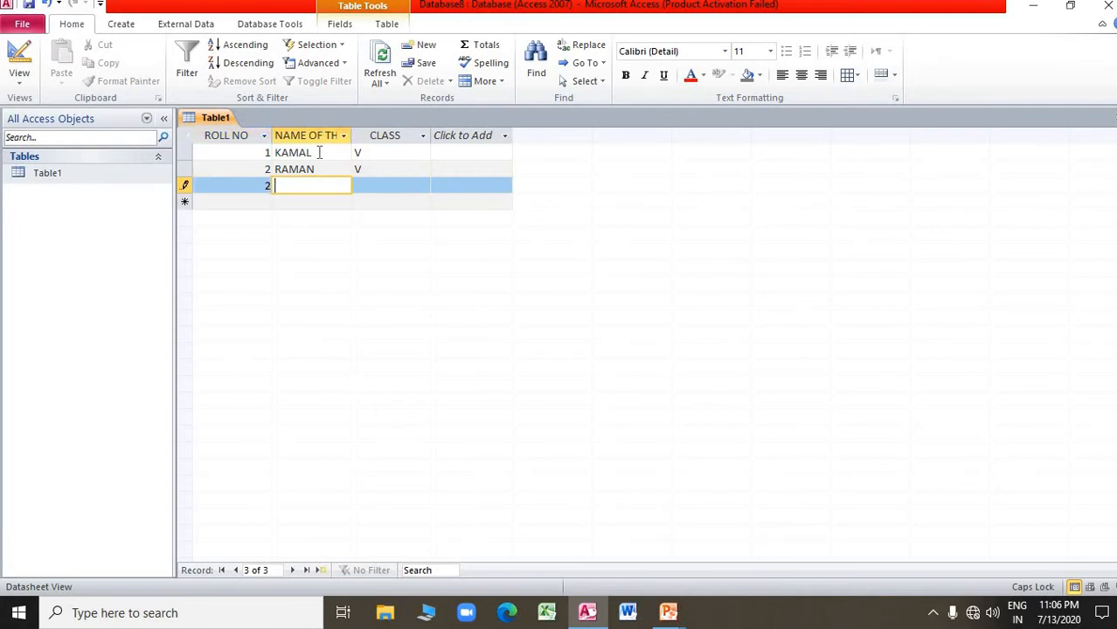
type("PARM")
key("Tab")
type("V")
key("Tab")
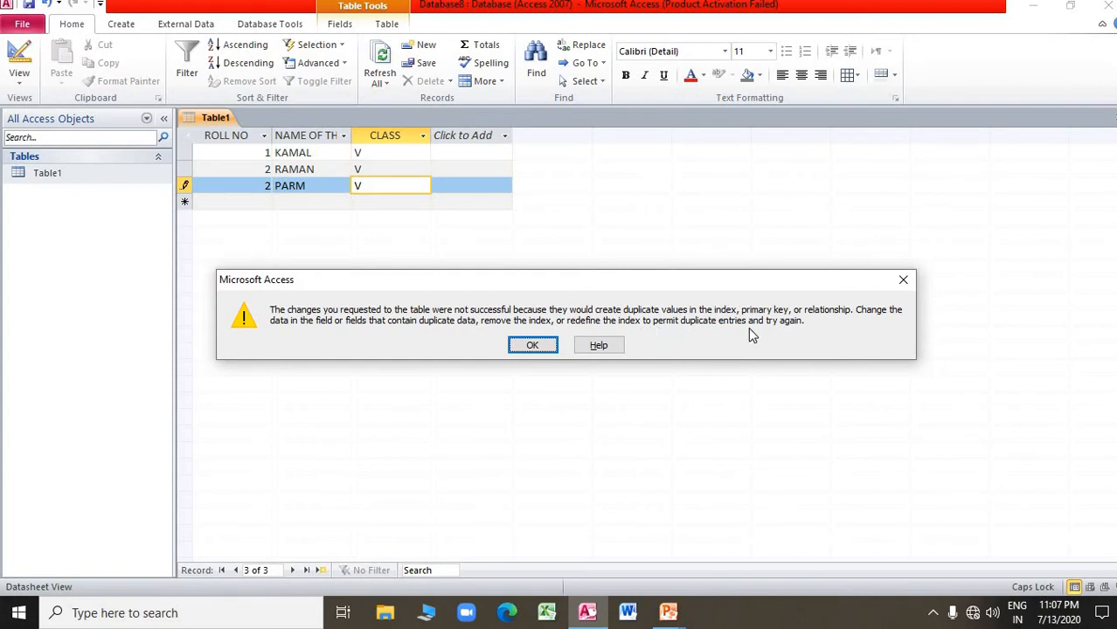
left_click(550, 347)
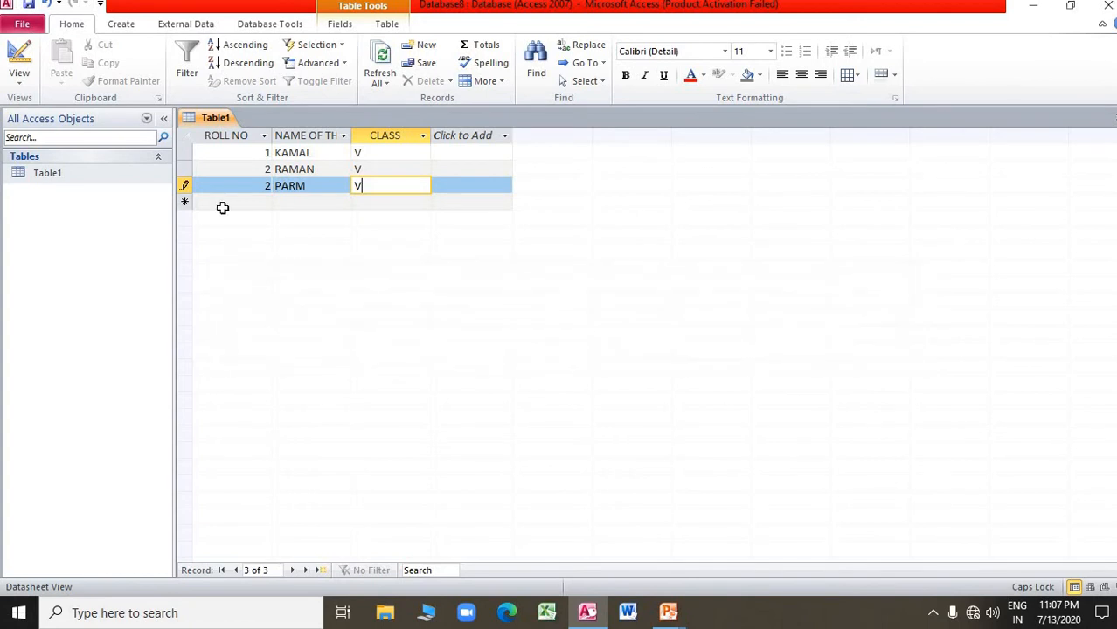
Step: Change the third record's roll number to 3 and commit the record
left_click(267, 185)
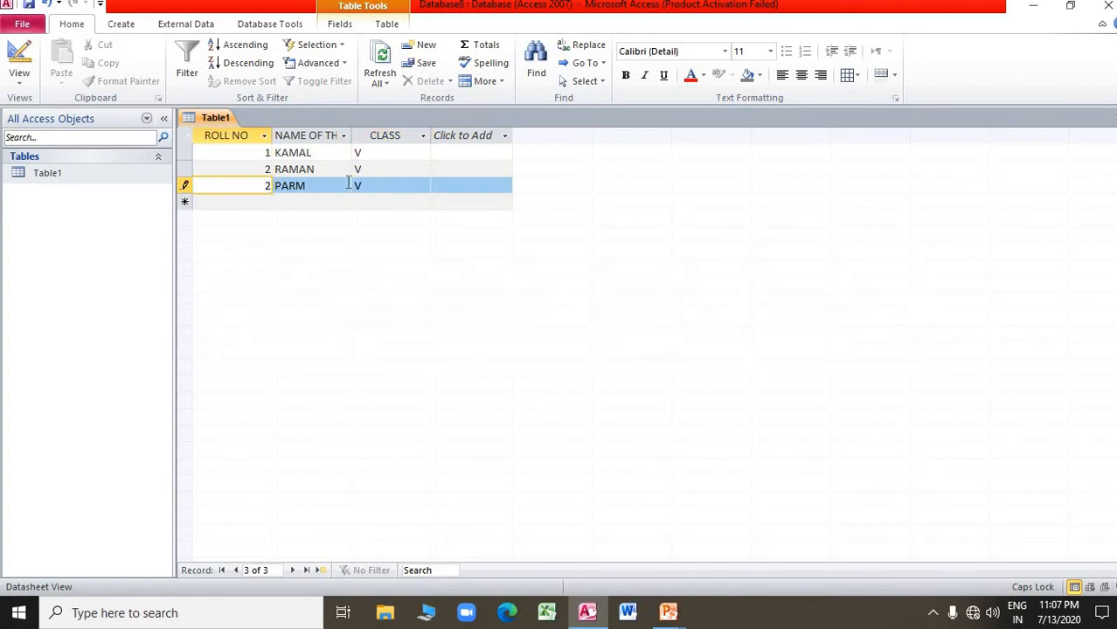
key("Delete")
type("3")
left_click(426, 185)
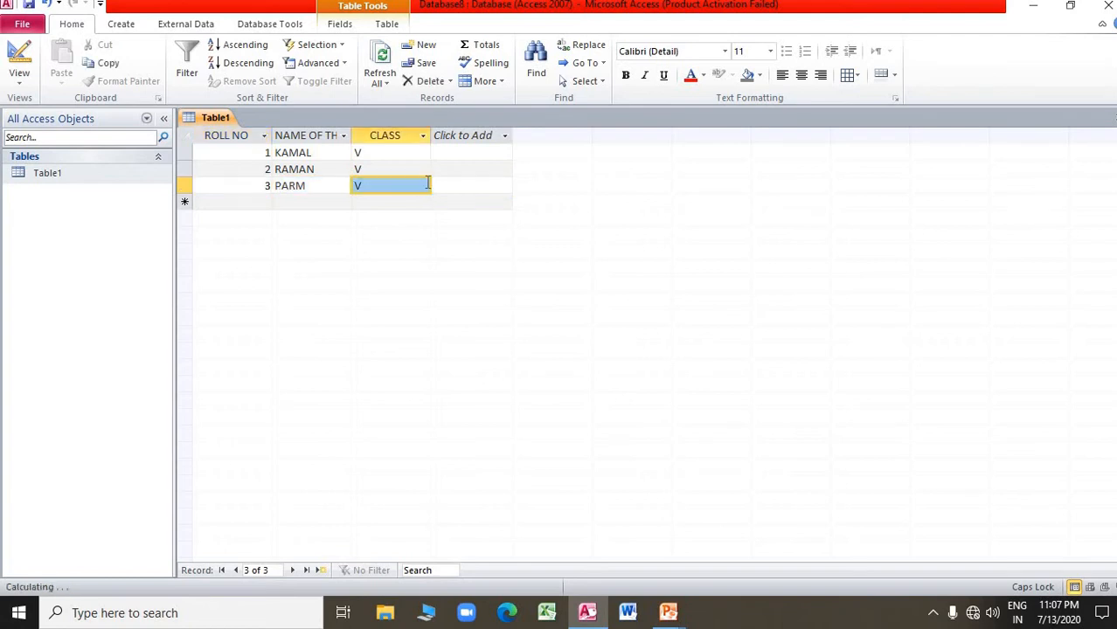
key("Tab")
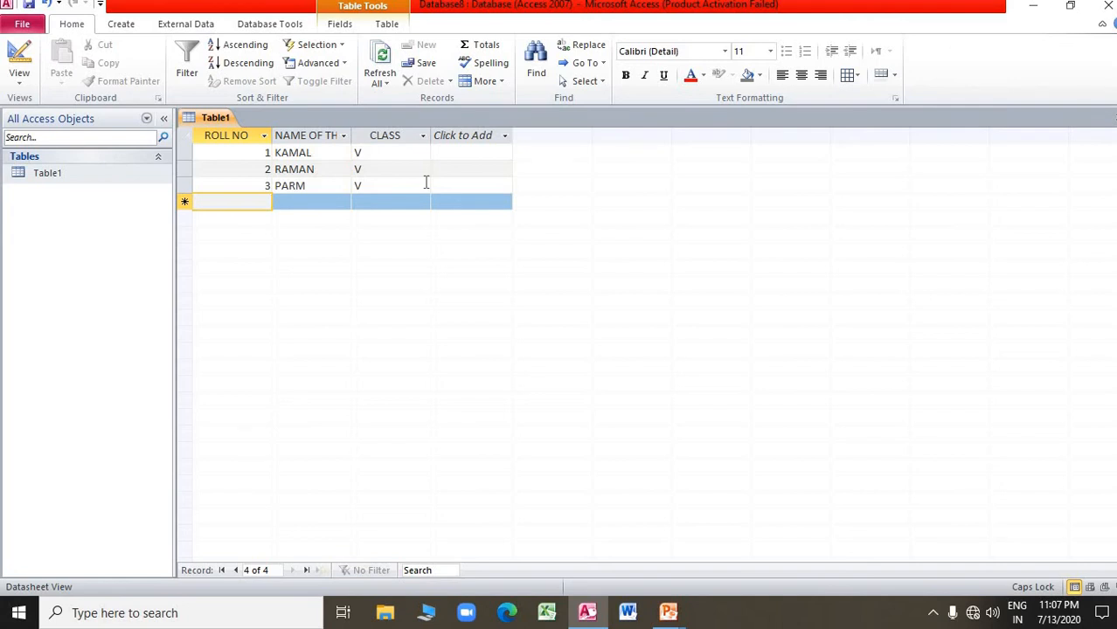
key("alt+Tab")
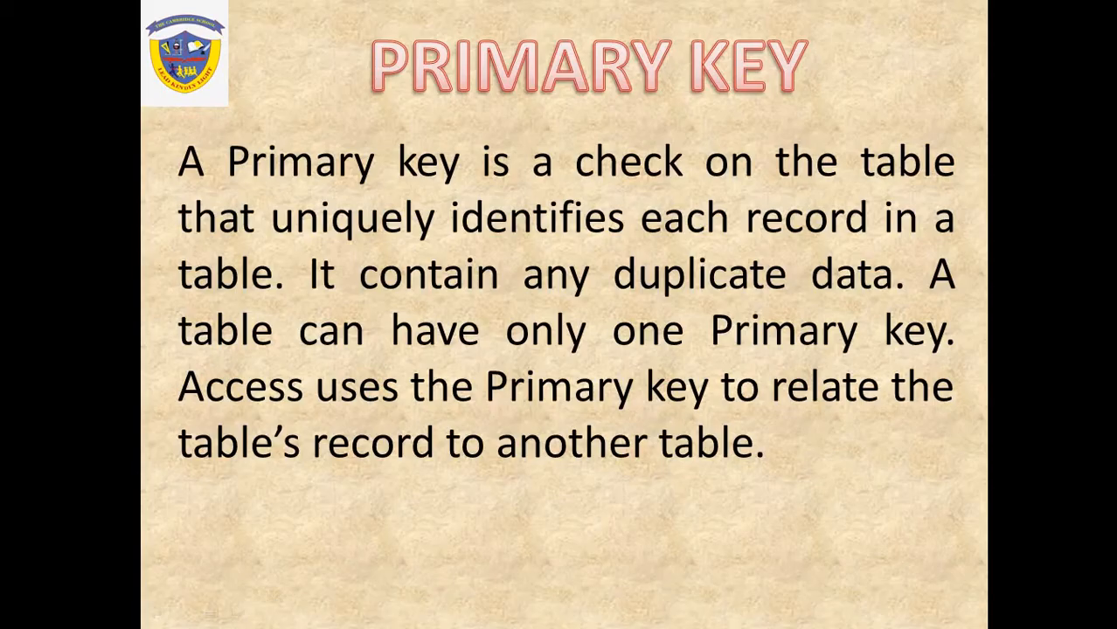
key("Right")
key("Right")
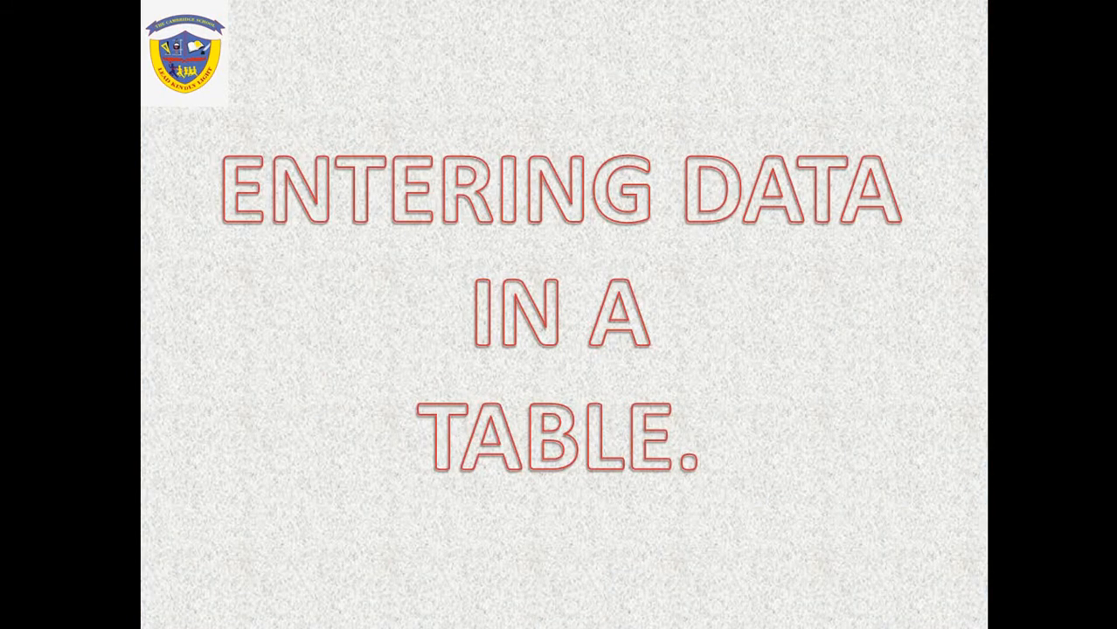
key("alt+Tab")
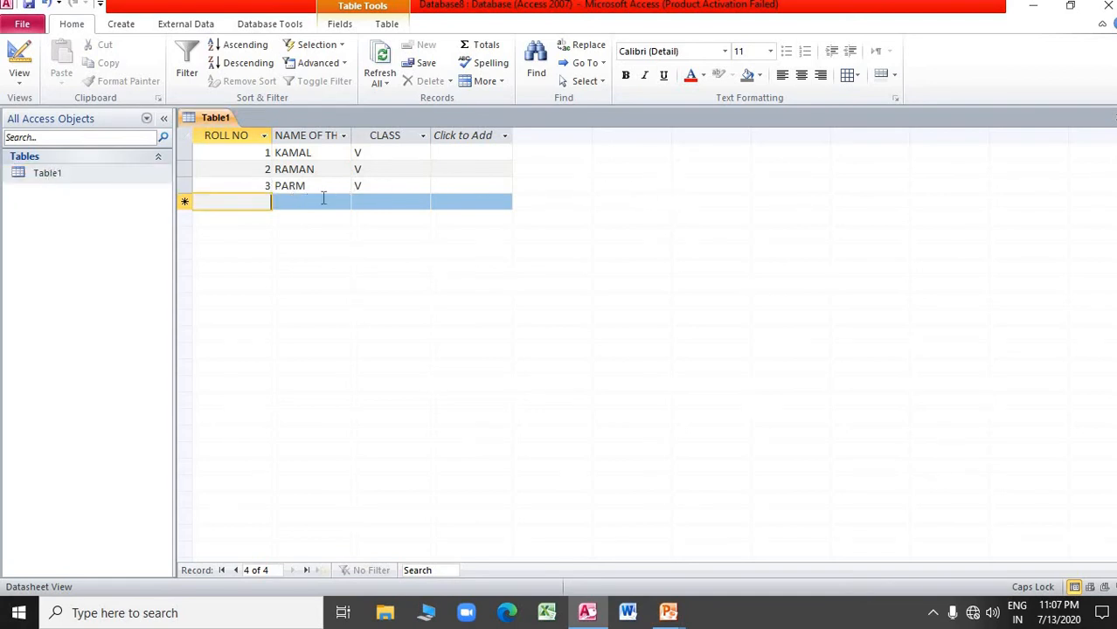
Step: Enter the fourth record with roll number 4, the student's name and class V
type("4")
key("Tab")
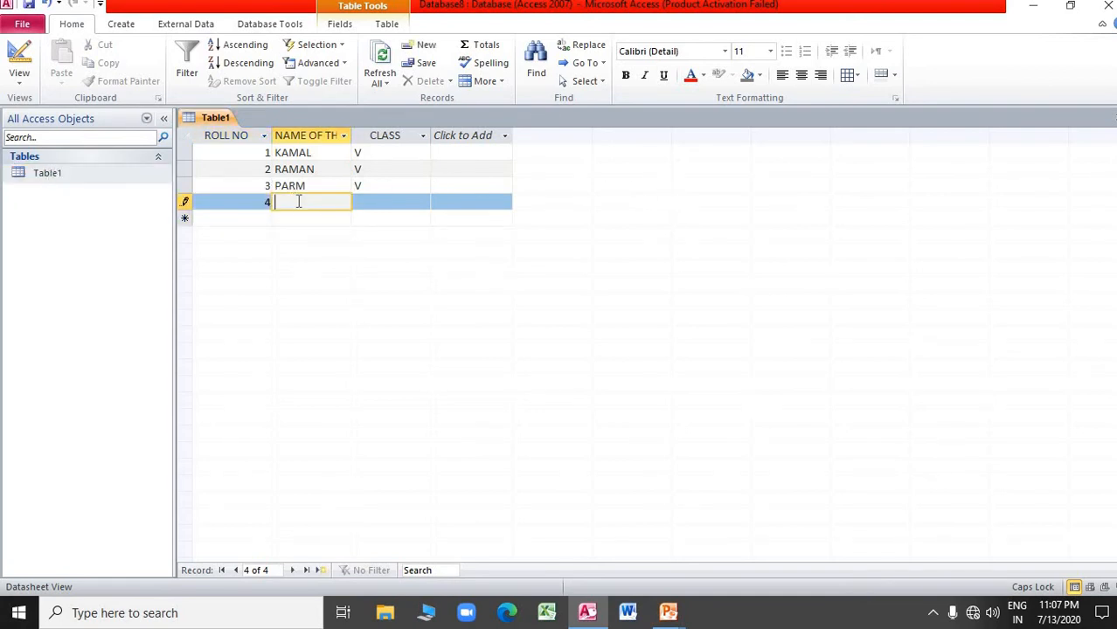
type("RAMAN")
key("Tab")
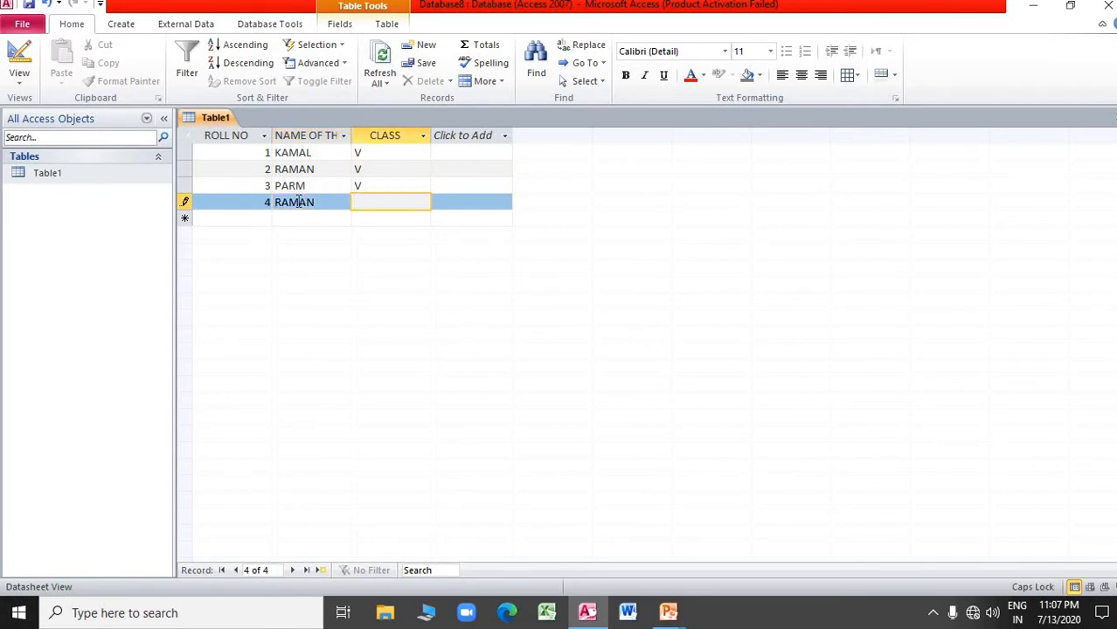
type("V")
key("Tab")
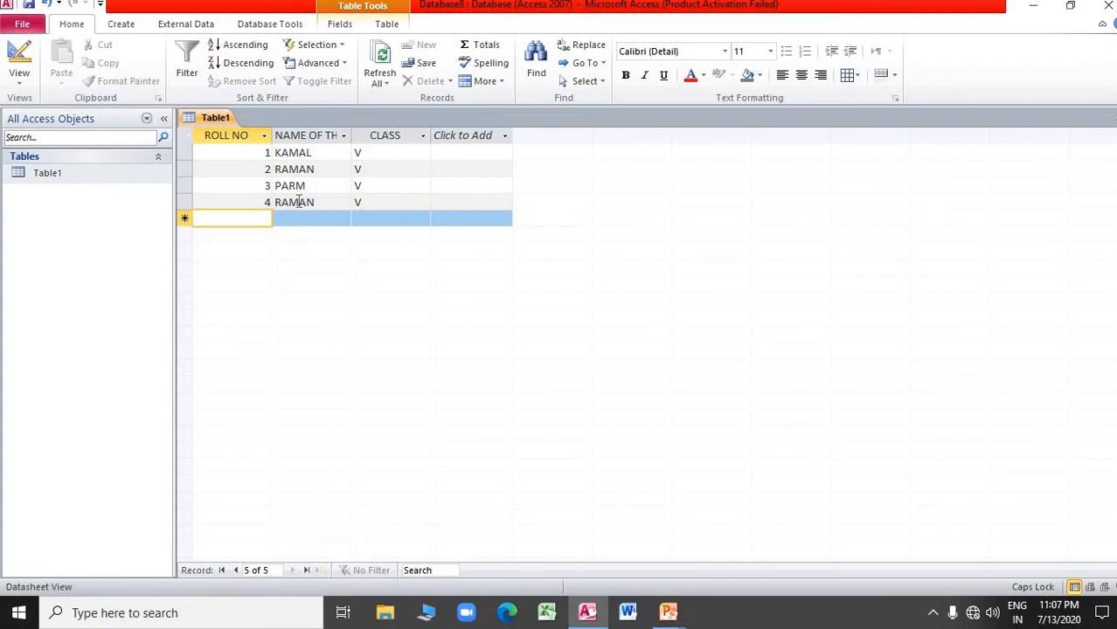
Step: Enter the fifth record with roll number 5, the student's name and class V
type("5")
key("Tab")
type("HARSH")
key("Tab")
type("V")
key("Tab")
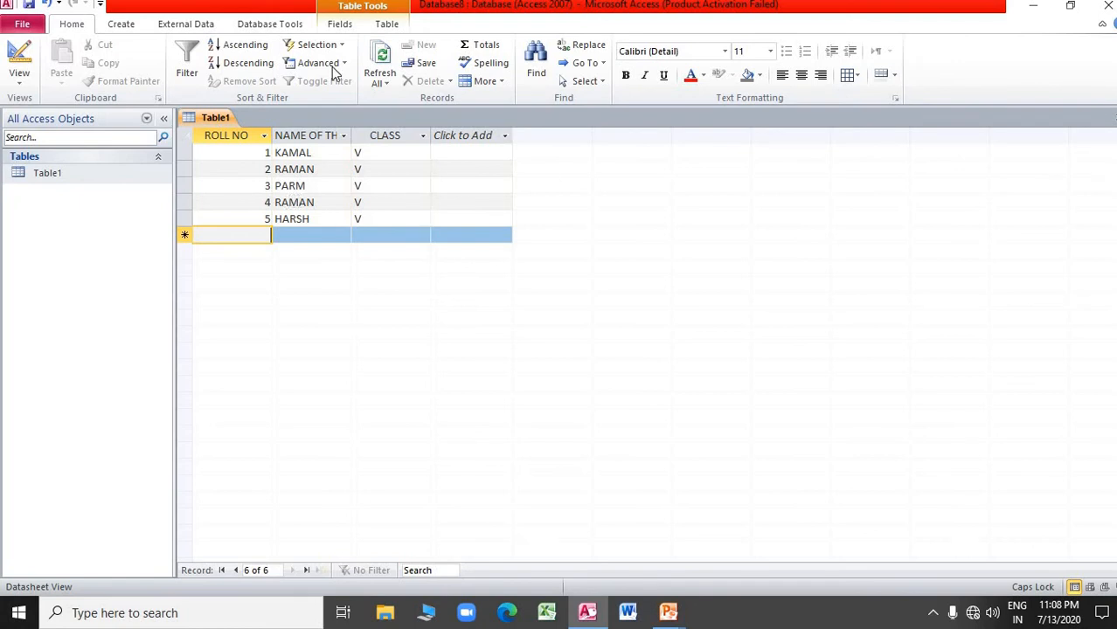
key("alt+Tab")
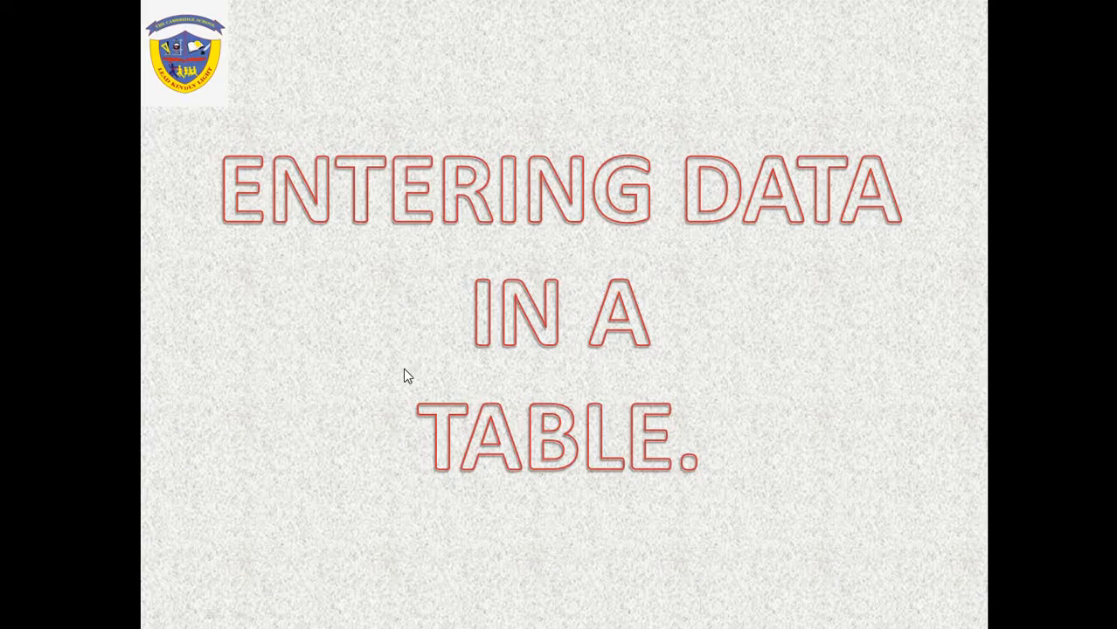
left_click(403, 367)
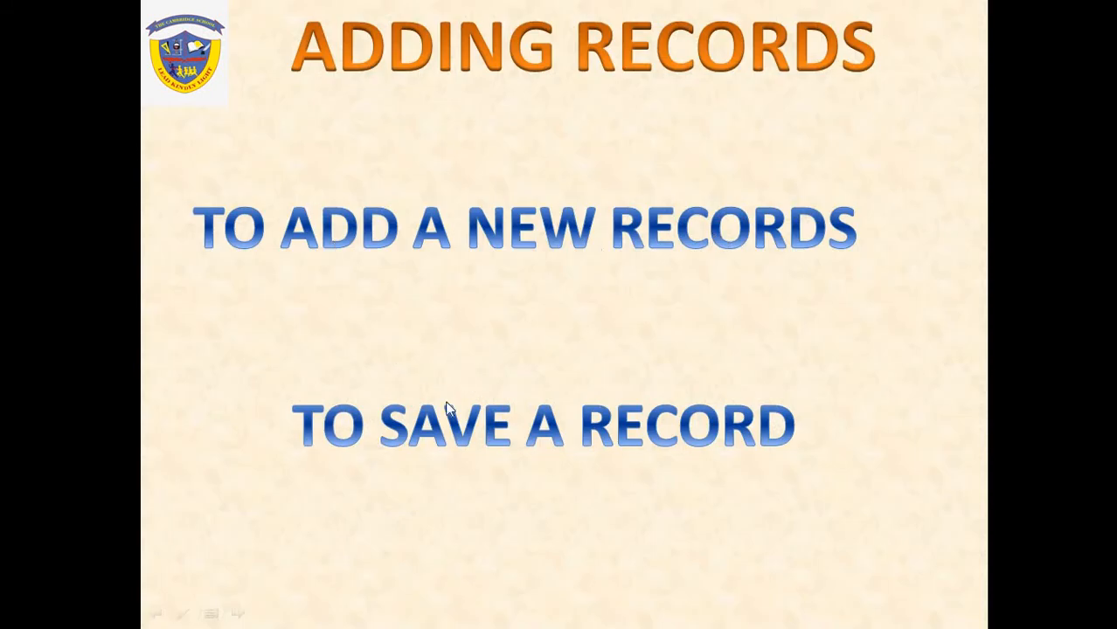
Step: Switch to the Access database window and exit Access
key("alt+Tab")
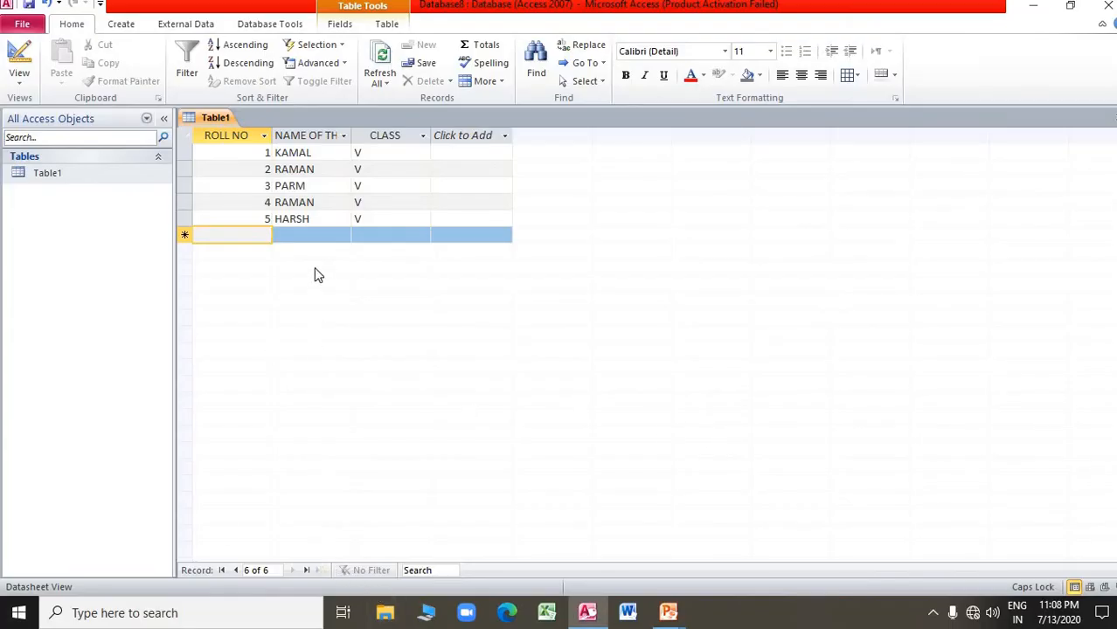
left_click(312, 230)
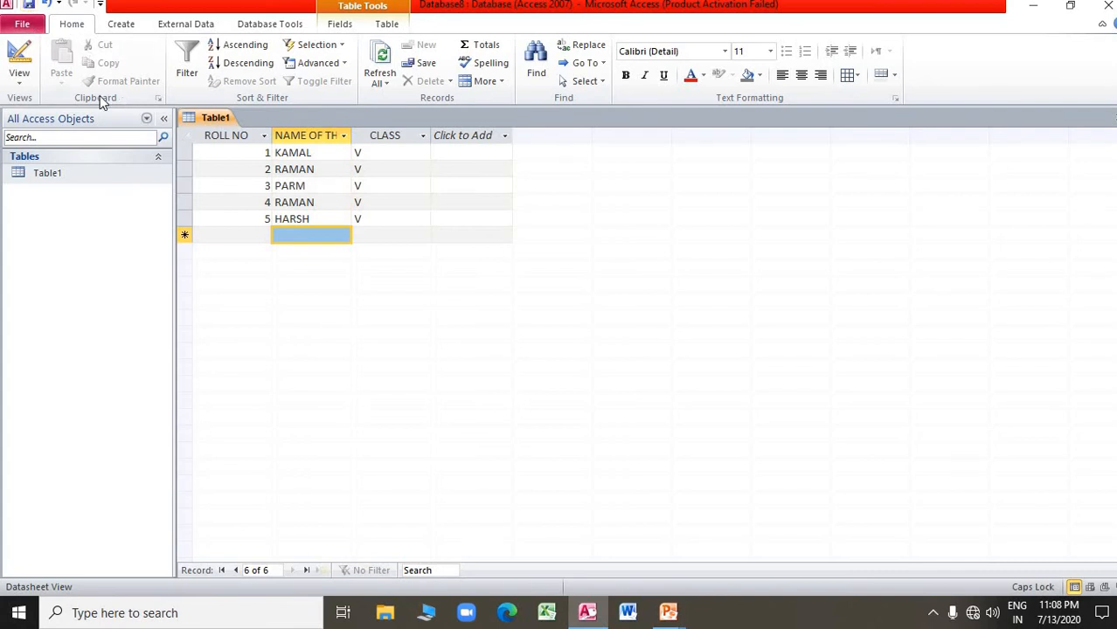
left_click(21, 24)
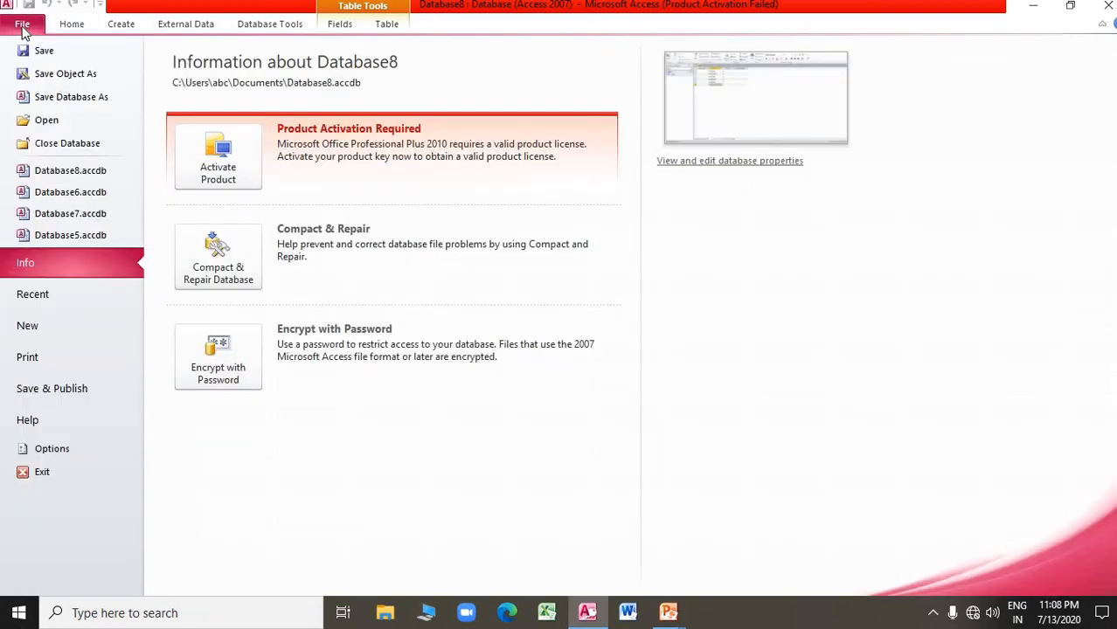
left_click(35, 477)
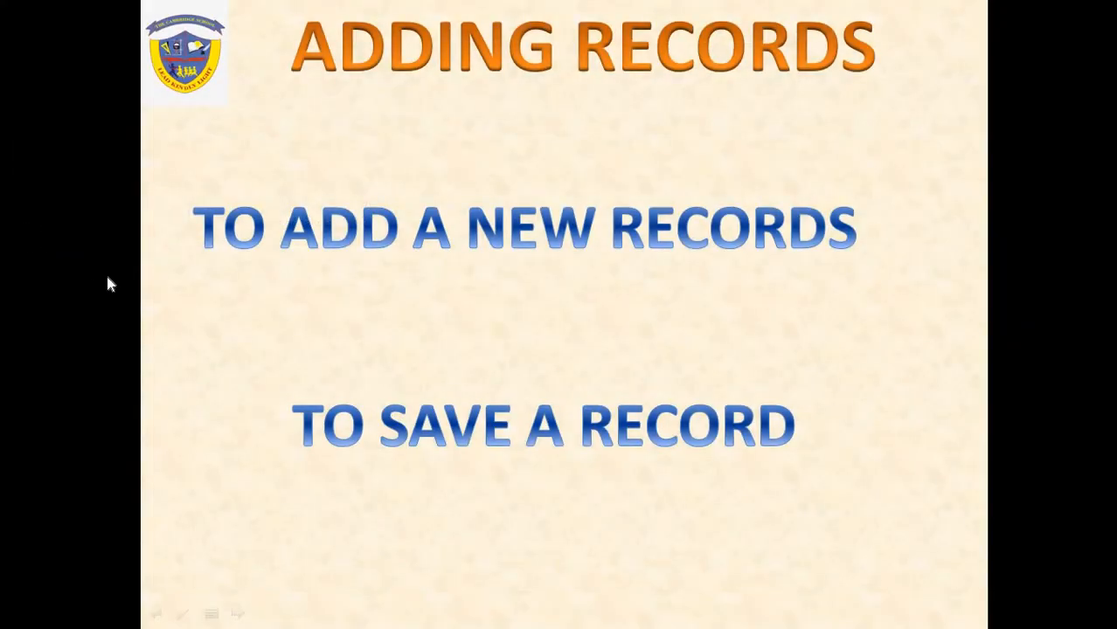
Step: Restart Access in a maximized window and open Table1 from Database8.accdb
key("super")
left_click(581, 611)
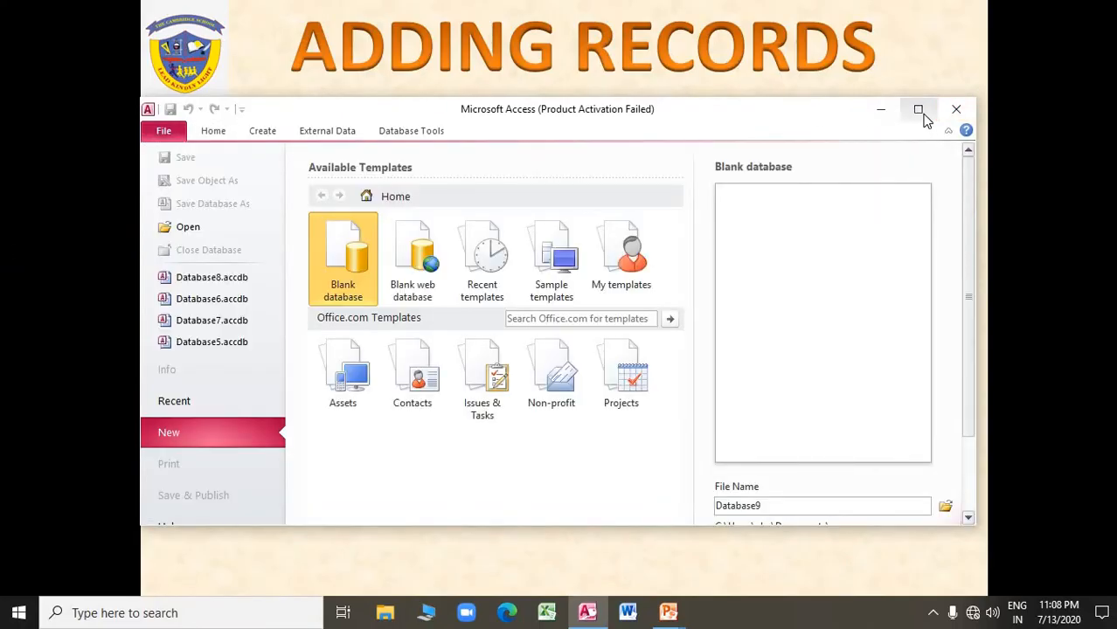
left_click(918, 109)
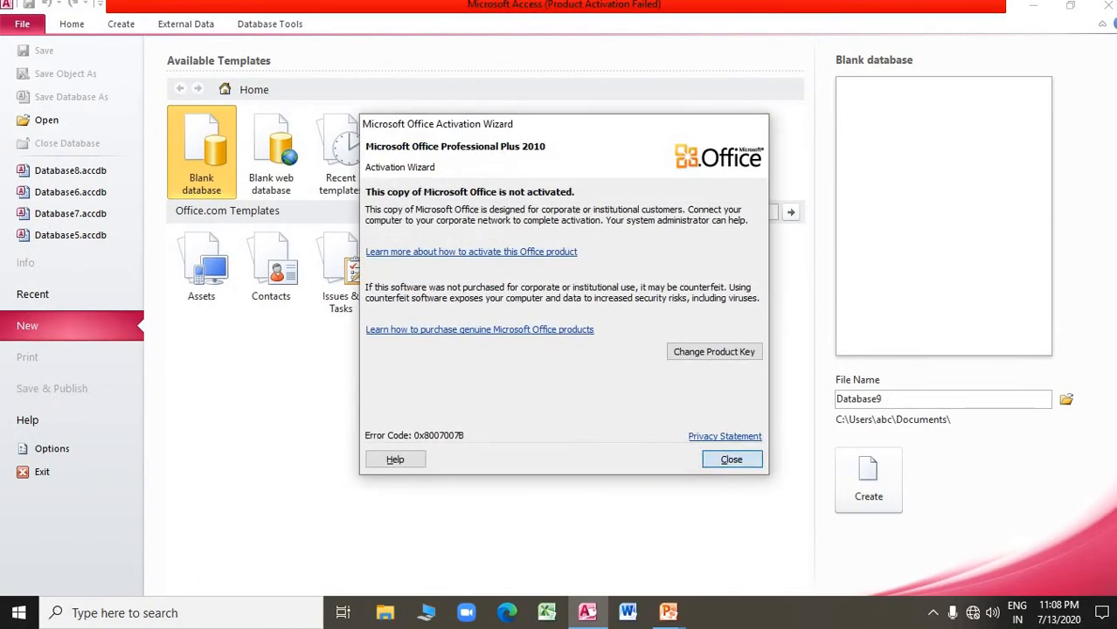
left_click(730, 460)
left_click(78, 167)
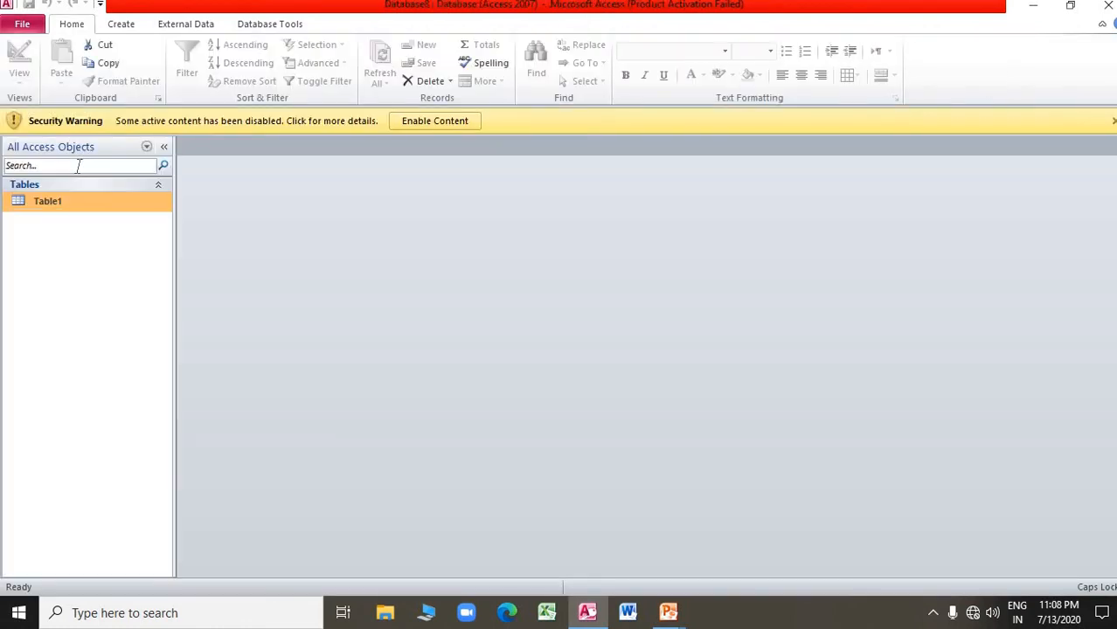
double_click(57, 204)
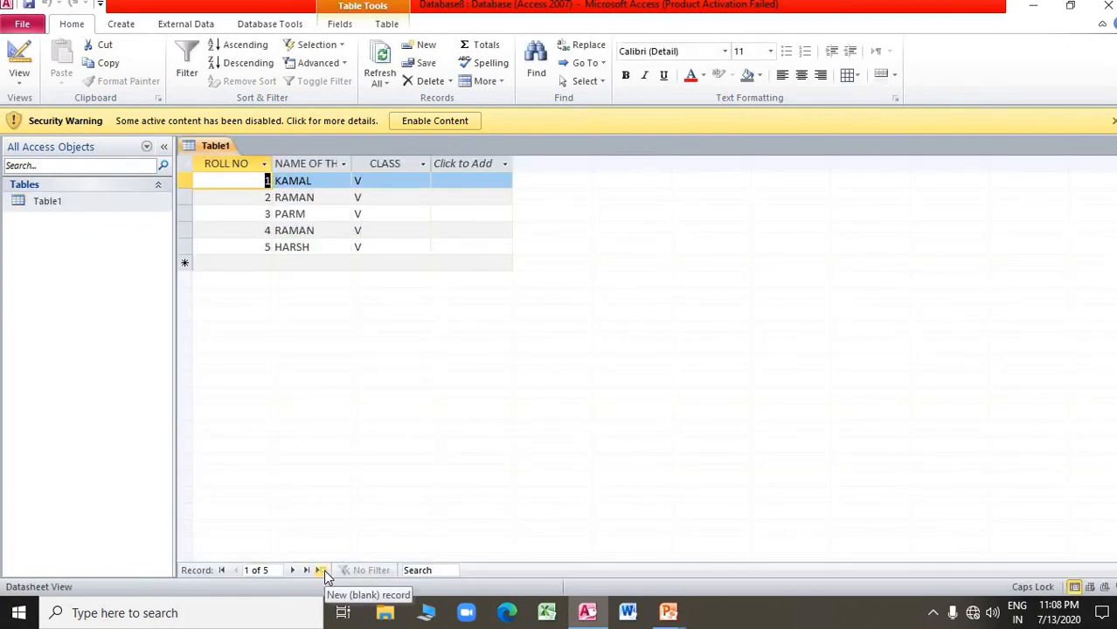
Step: Add a new record with roll number 7, the student's name and class VI, and save the table
left_click(320, 569)
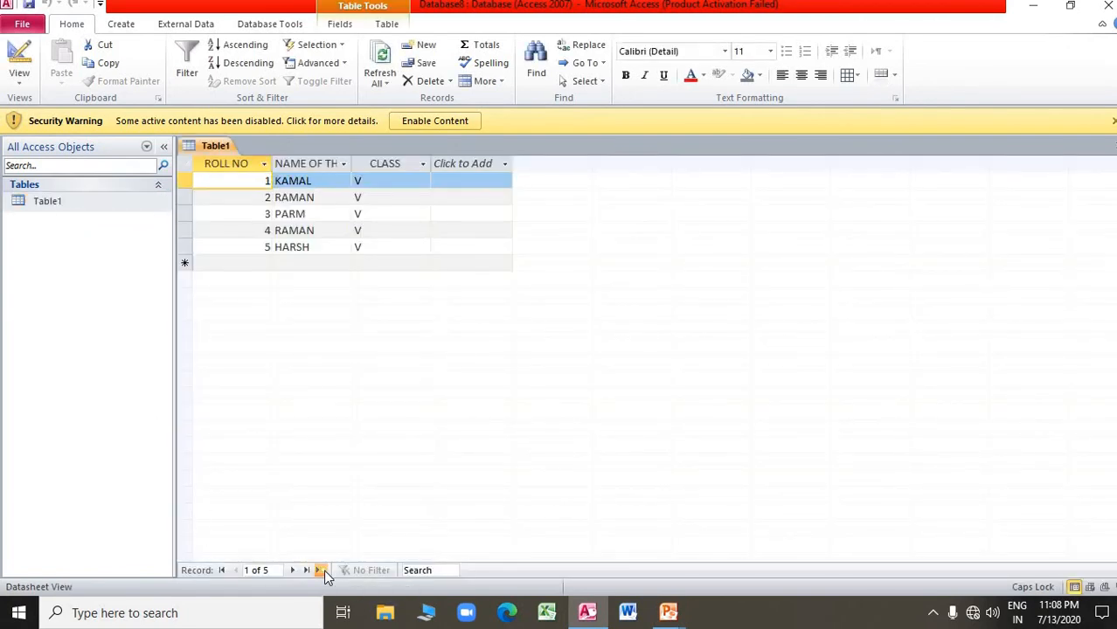
type("7")
left_click(286, 264)
type("ARSH")
key("Tab")
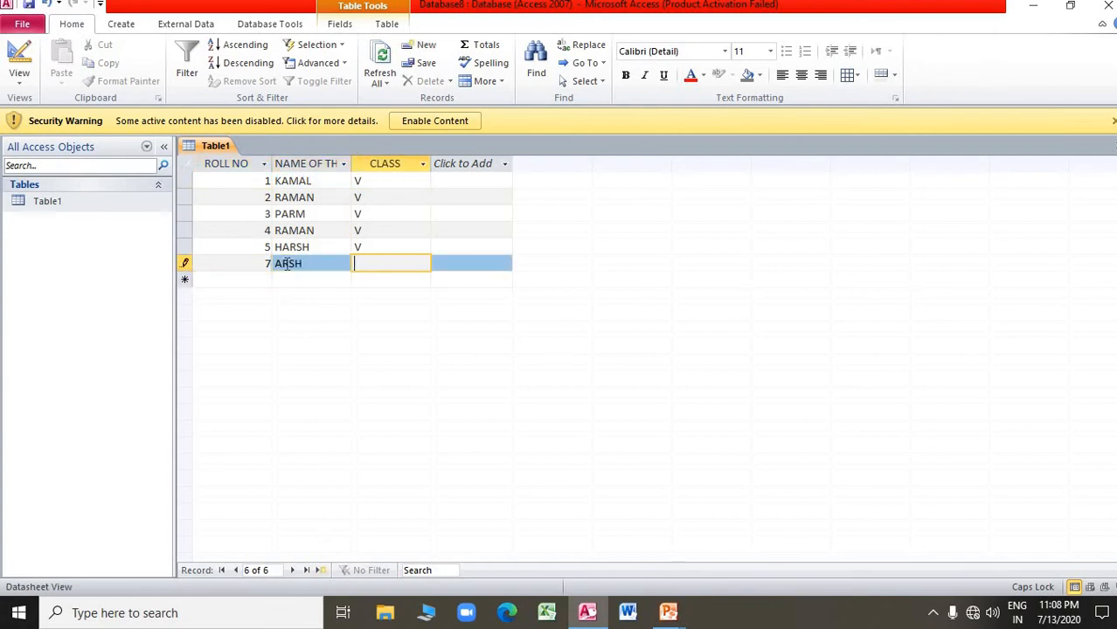
type("VI")
key("Tab")
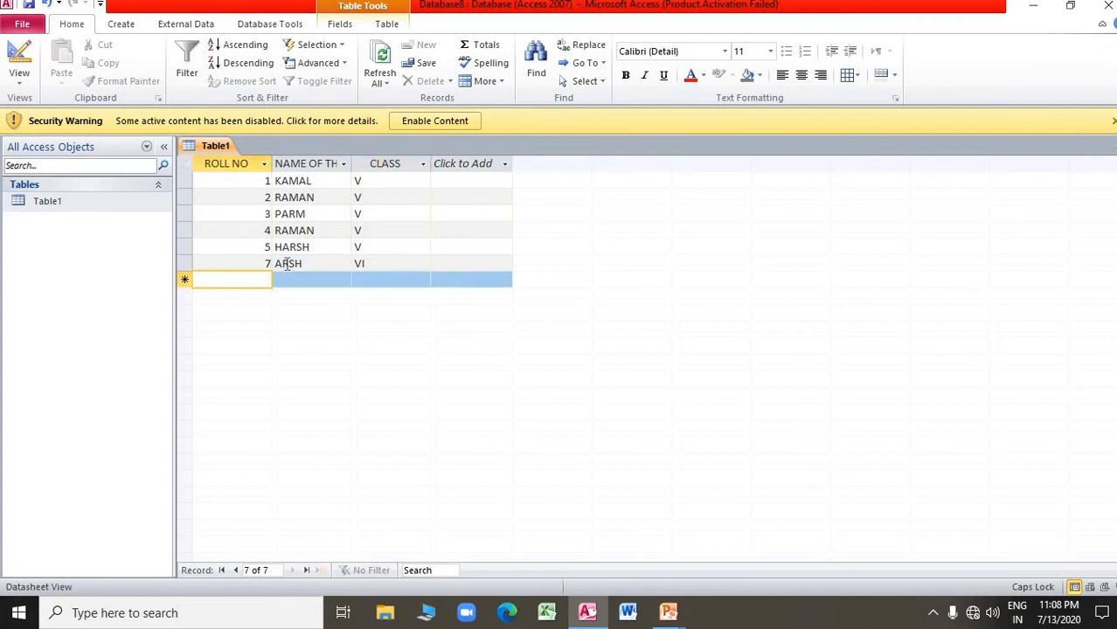
left_click(32, 6)
Step: Advance the PowerPoint slideshow to the slide on editing records and return to the Access table
key("alt+Tab")
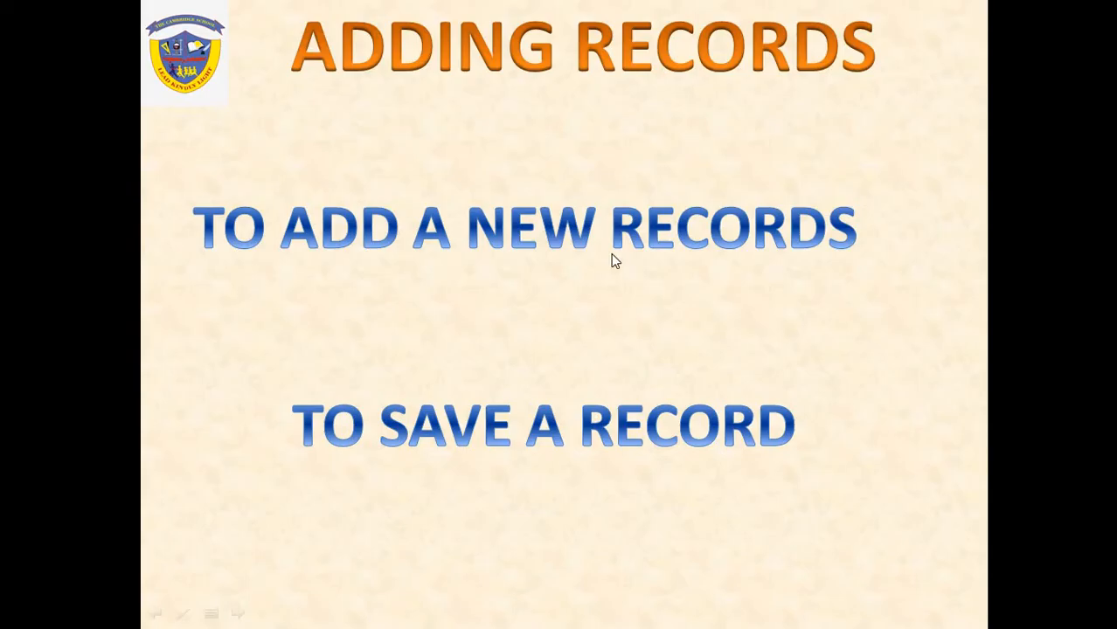
left_click(612, 255)
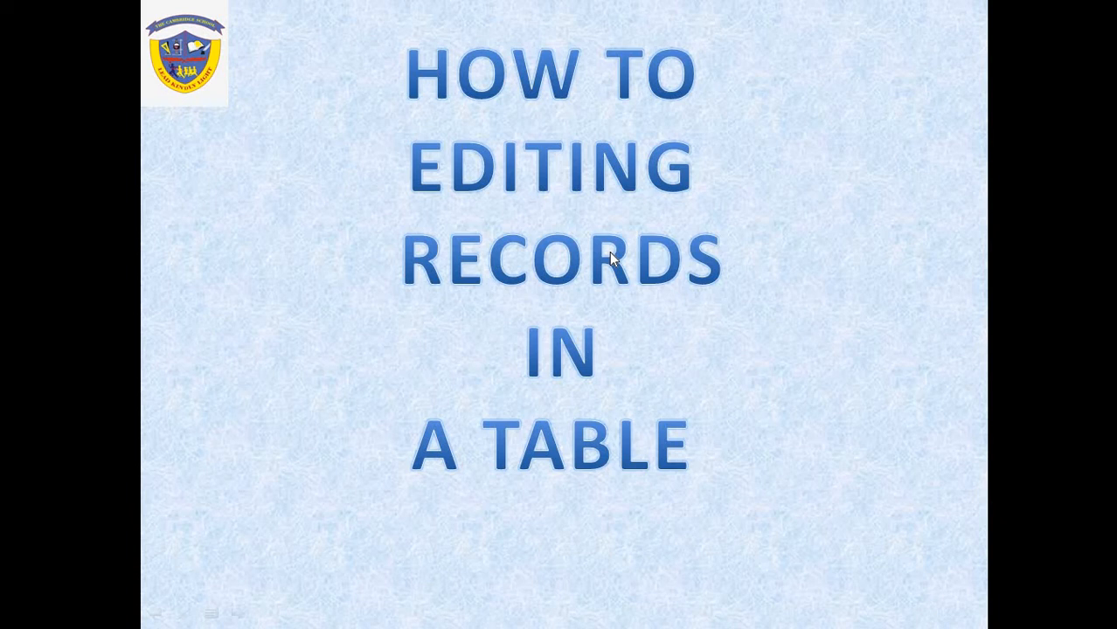
key("alt+Tab")
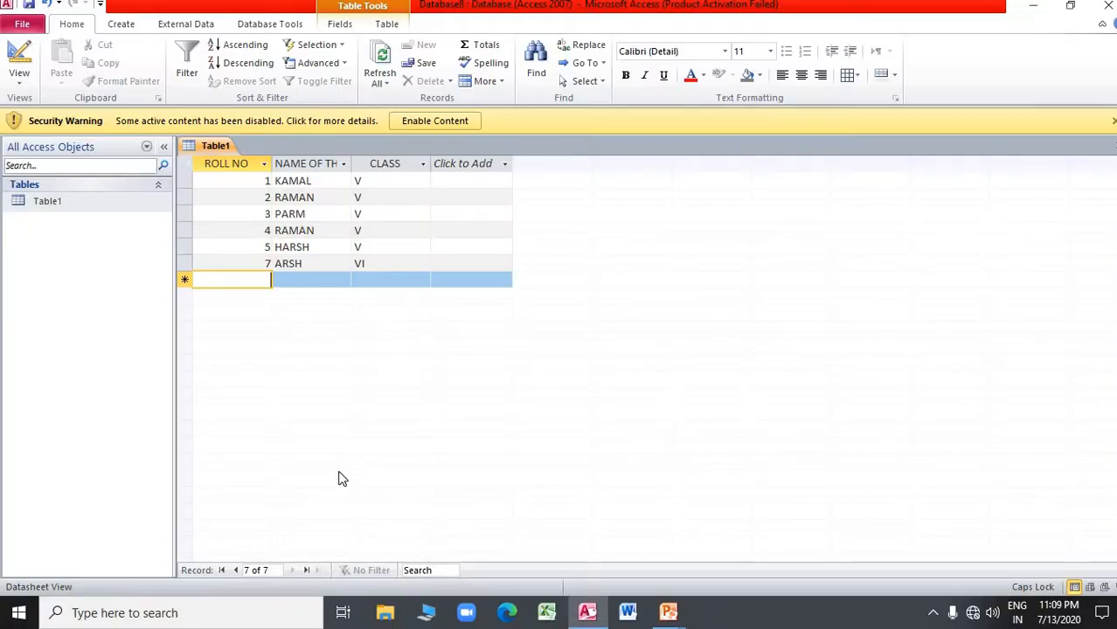
Step: Dismiss the security window and step back through the student records from the last to the first
left_click(312, 180)
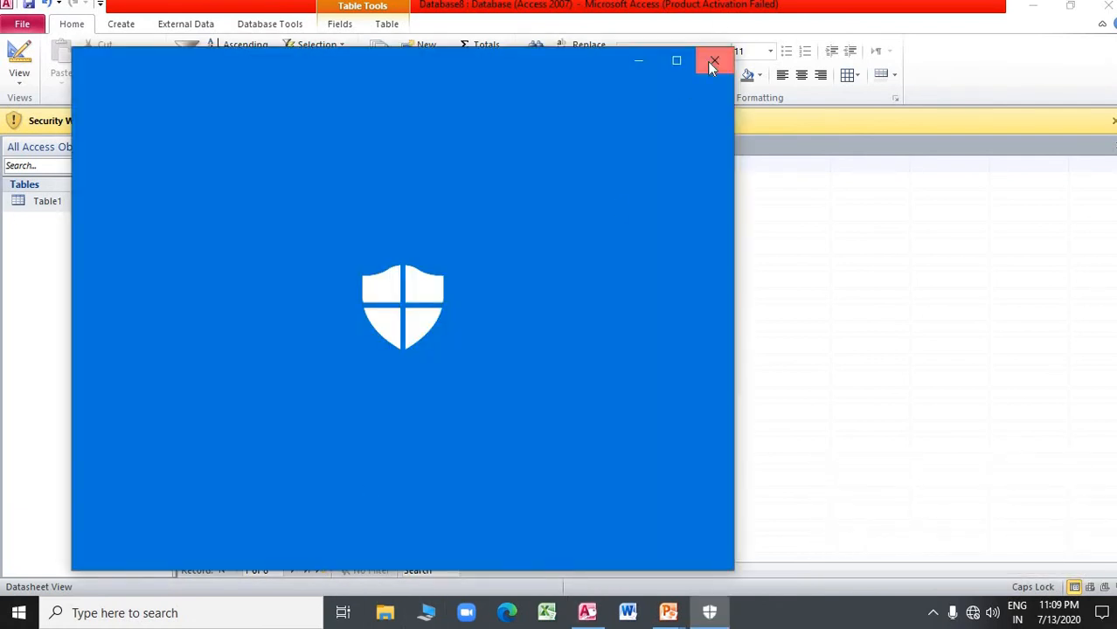
left_click(713, 62)
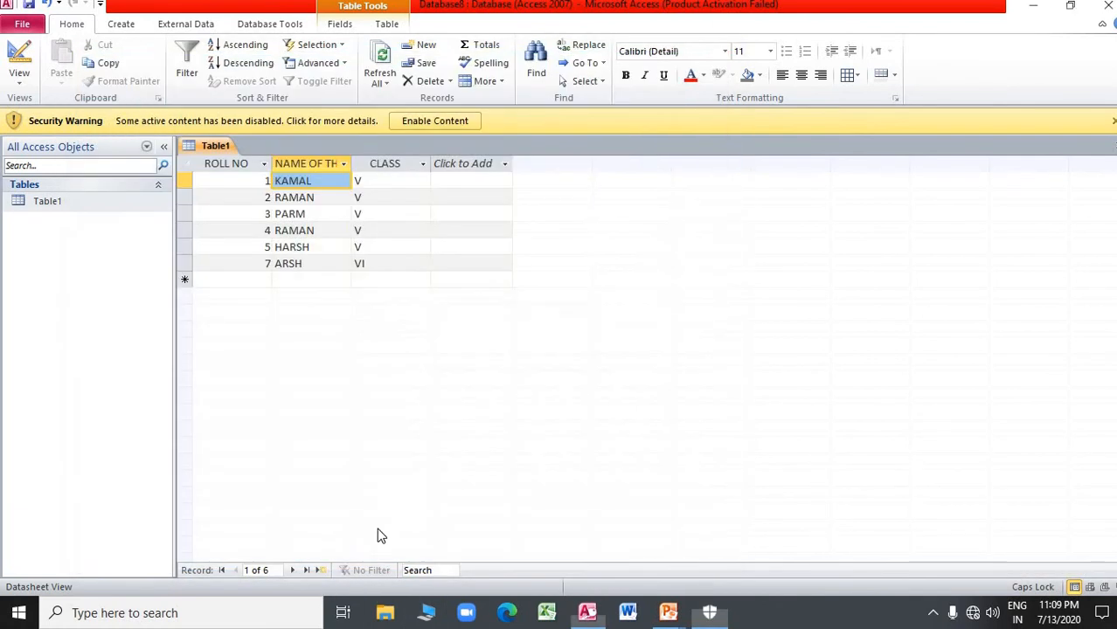
left_click(307, 571)
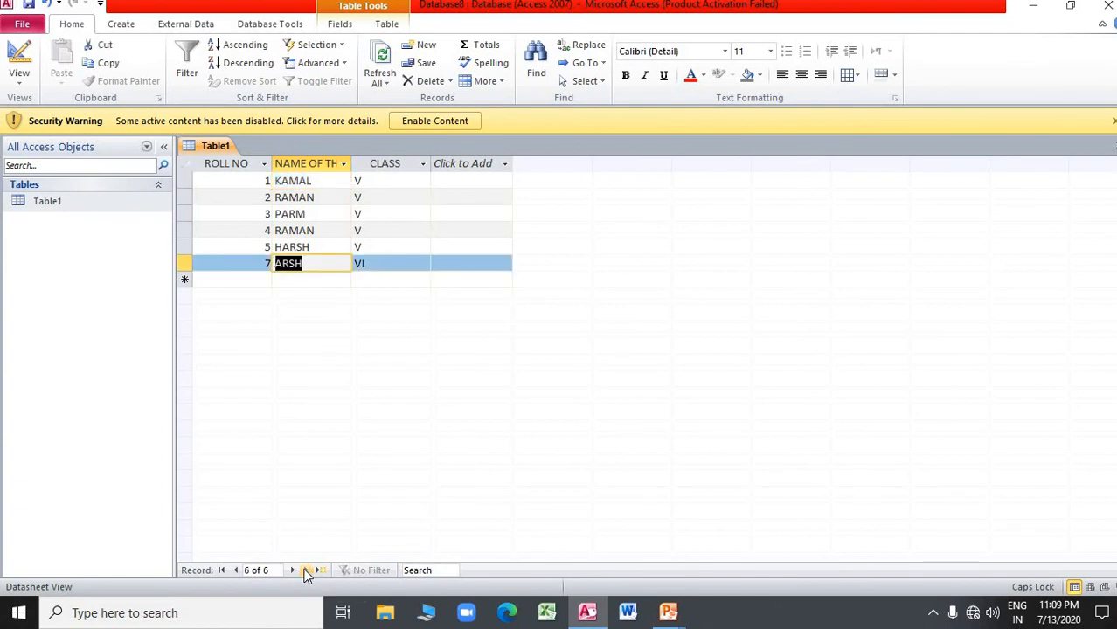
left_click(234, 570)
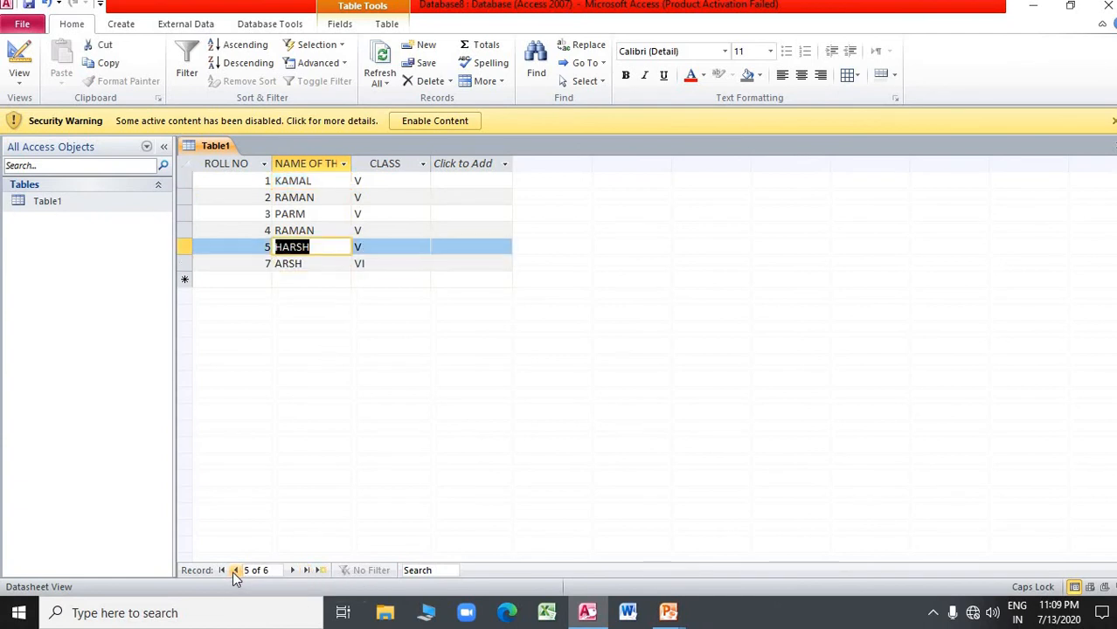
left_click(233, 571)
left_click(233, 570)
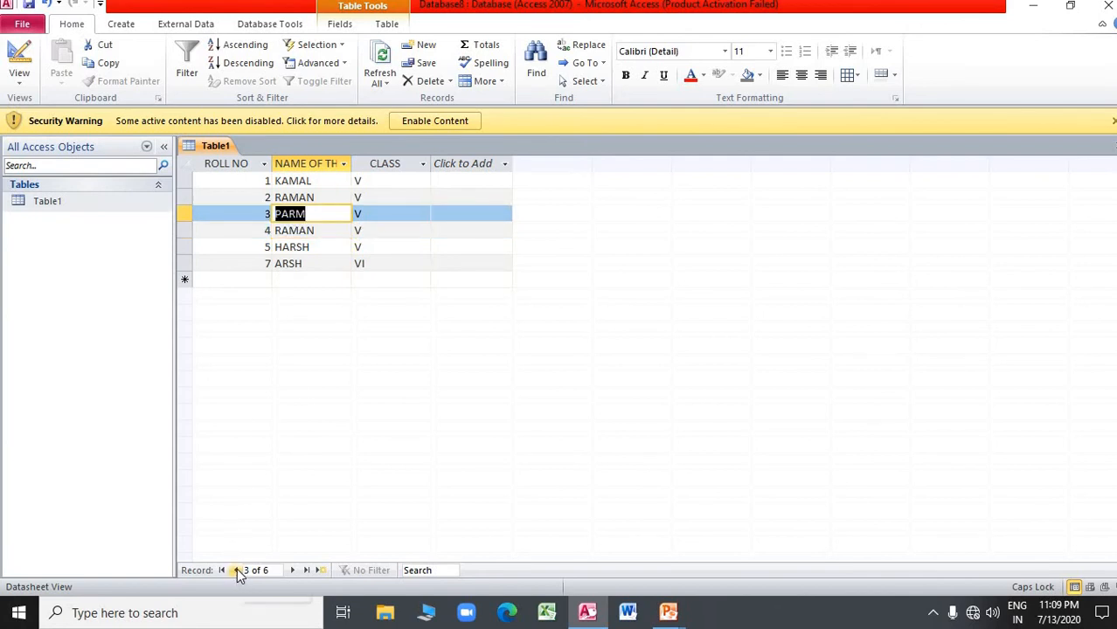
left_click(236, 572)
left_click(236, 571)
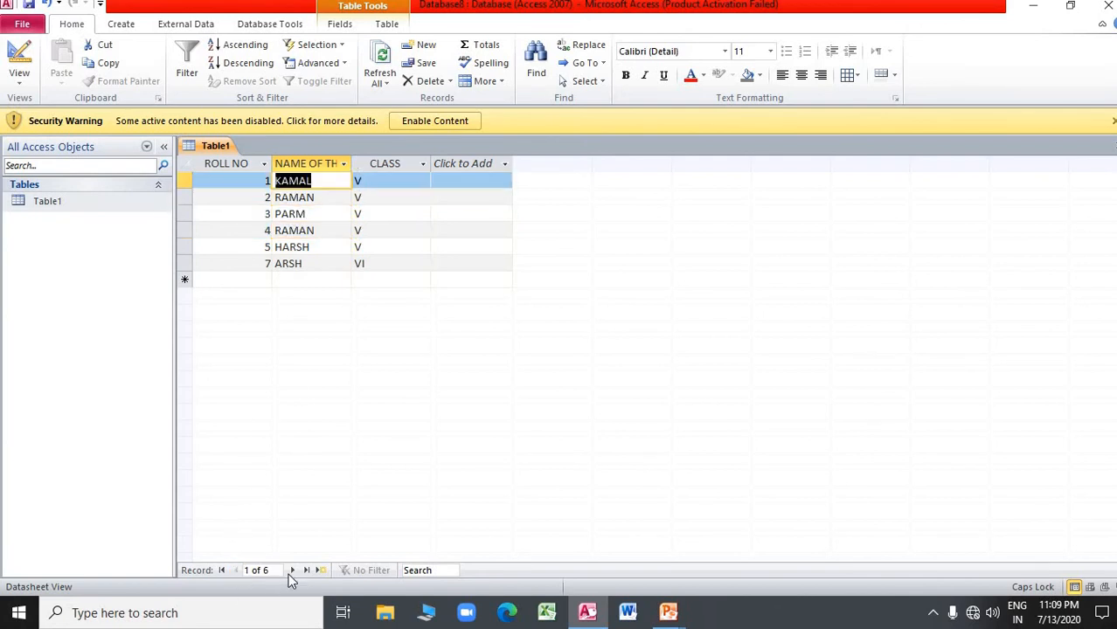
Step: Replace the student's name in the record with roll number 2 and commit the change
left_click(294, 570)
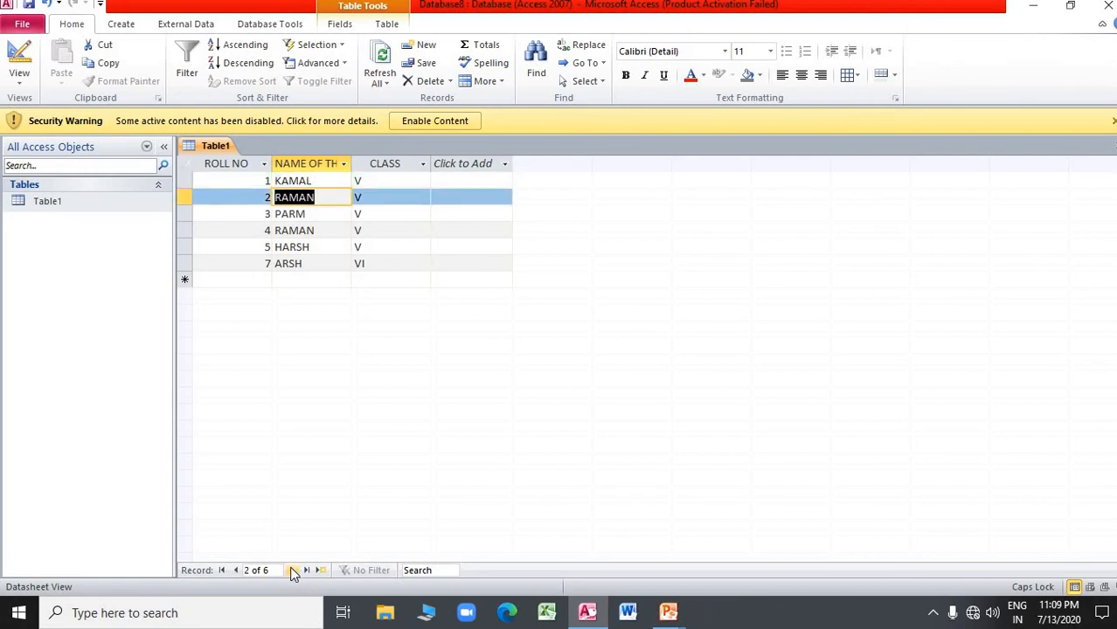
type("URVI")
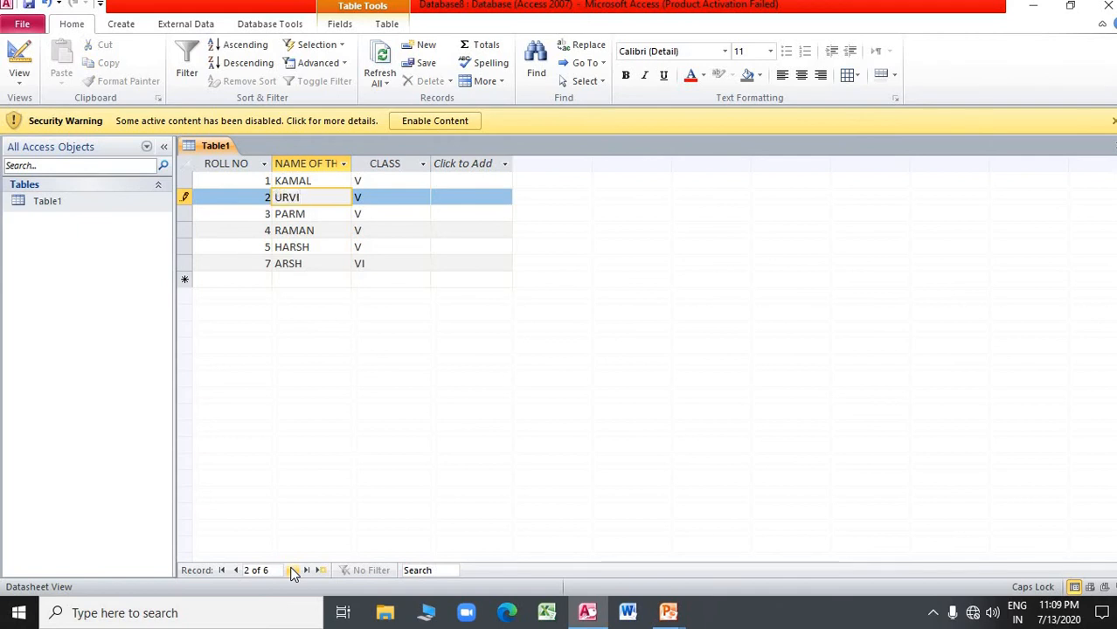
left_click(407, 248)
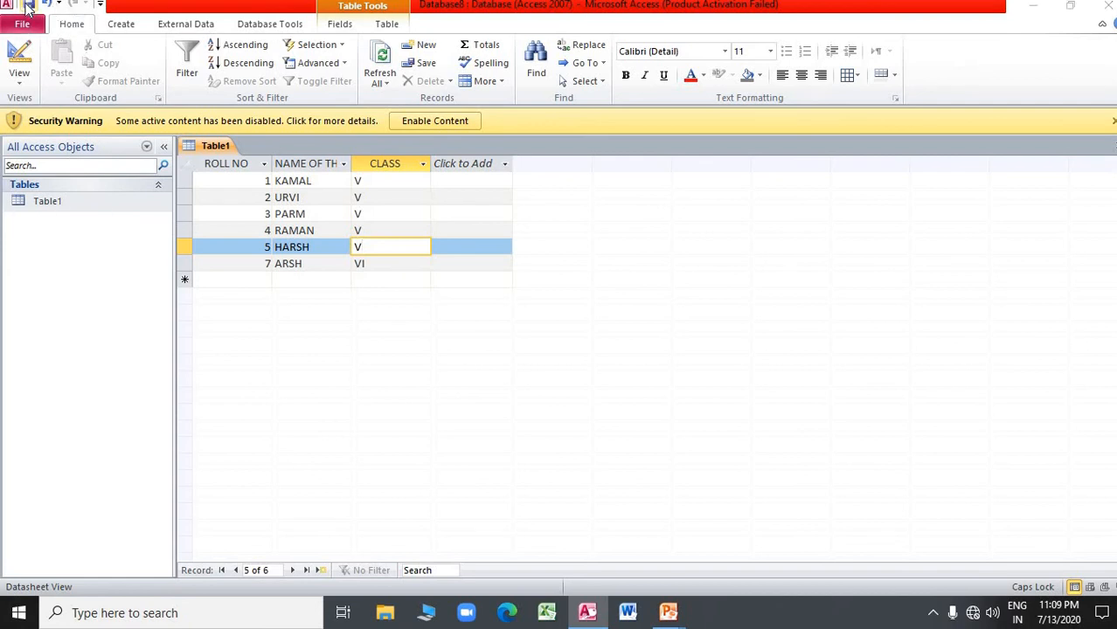
Step: Advance the PowerPoint slideshow to the slide on sorting data and return to the Access table
key("alt+Tab")
left_click(240, 64)
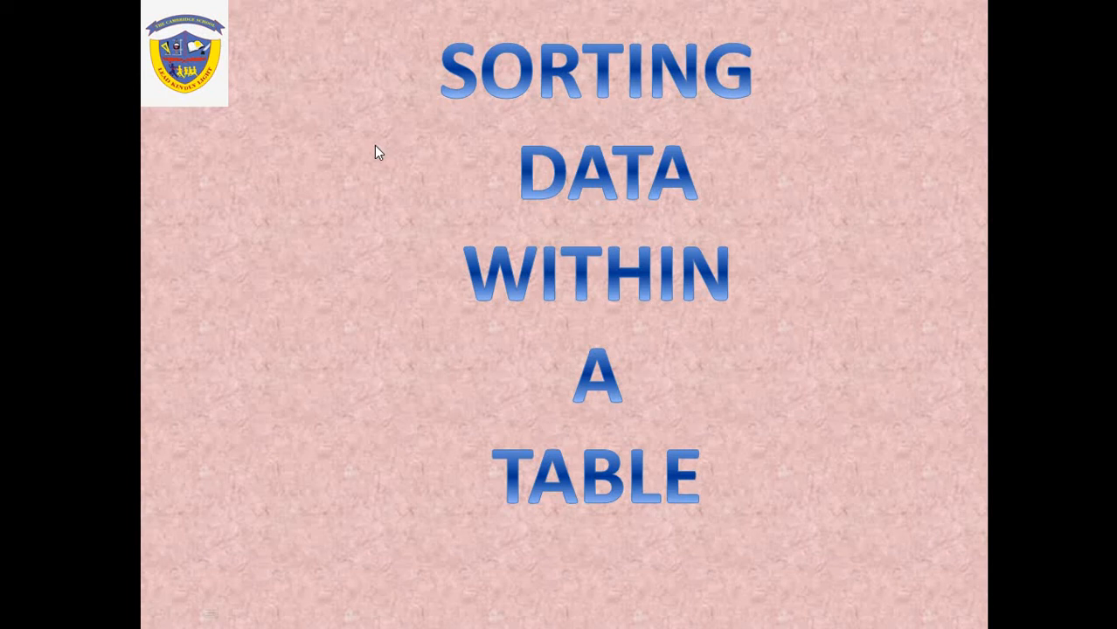
key("alt+Tab")
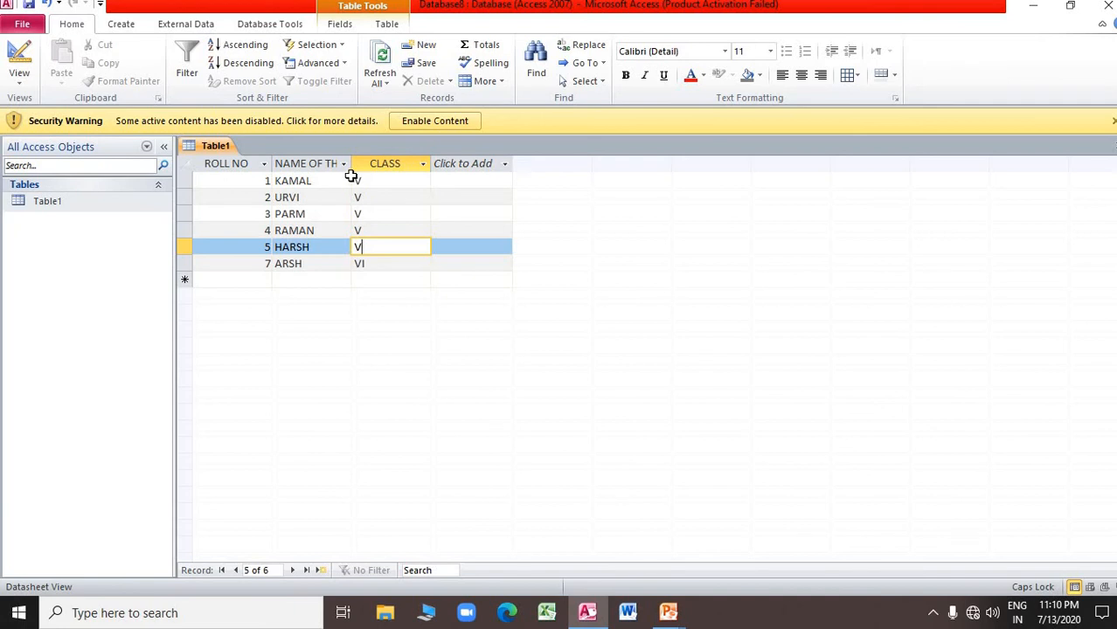
Step: Try to swap the order of the student name and CLASS columns in Table1
left_click(413, 263)
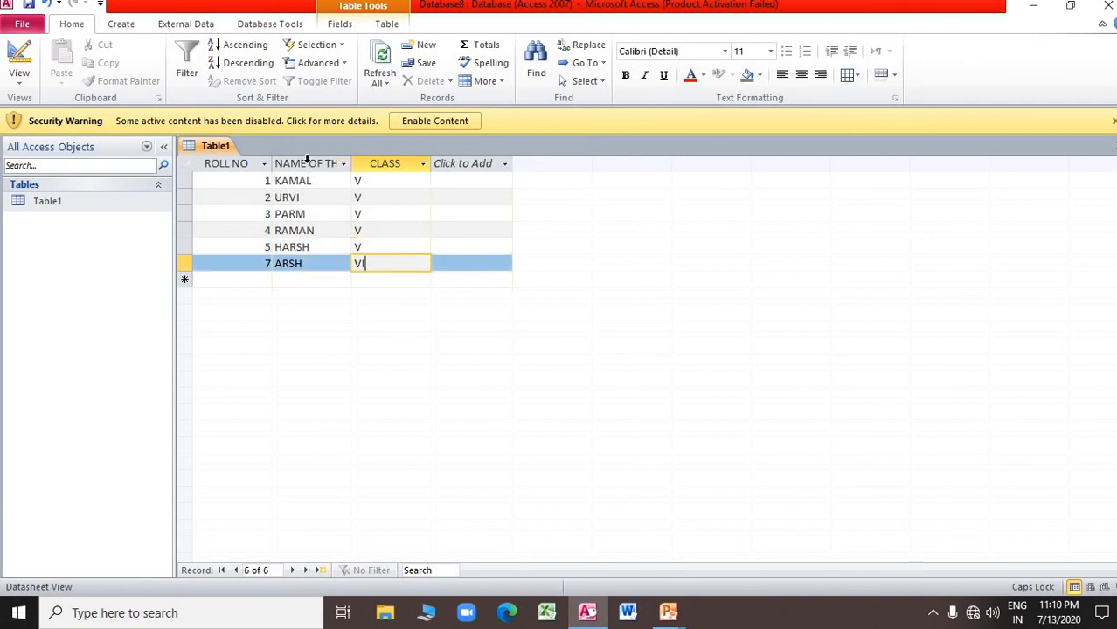
left_click(307, 164)
left_click_drag(307, 164, 402, 154)
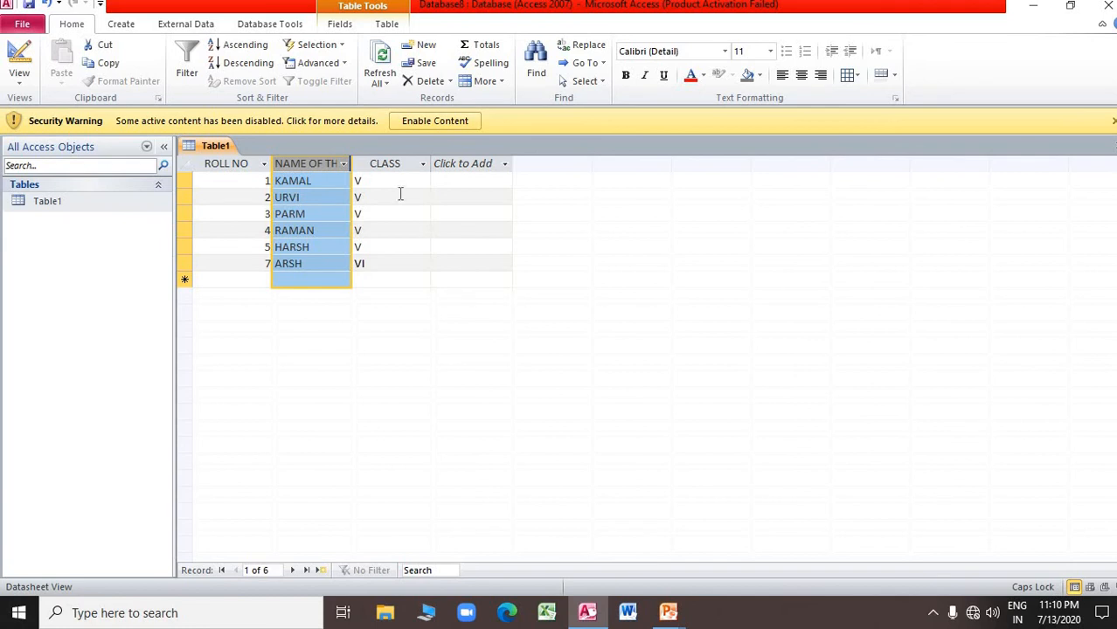
left_click(382, 166)
left_click(19, 77)
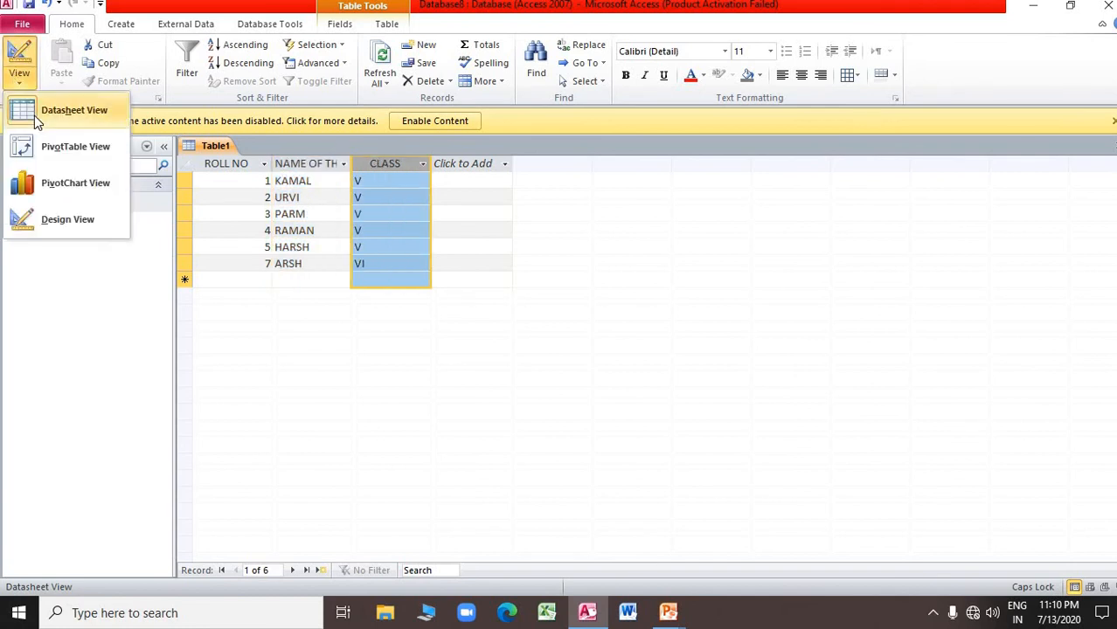
left_click(385, 168)
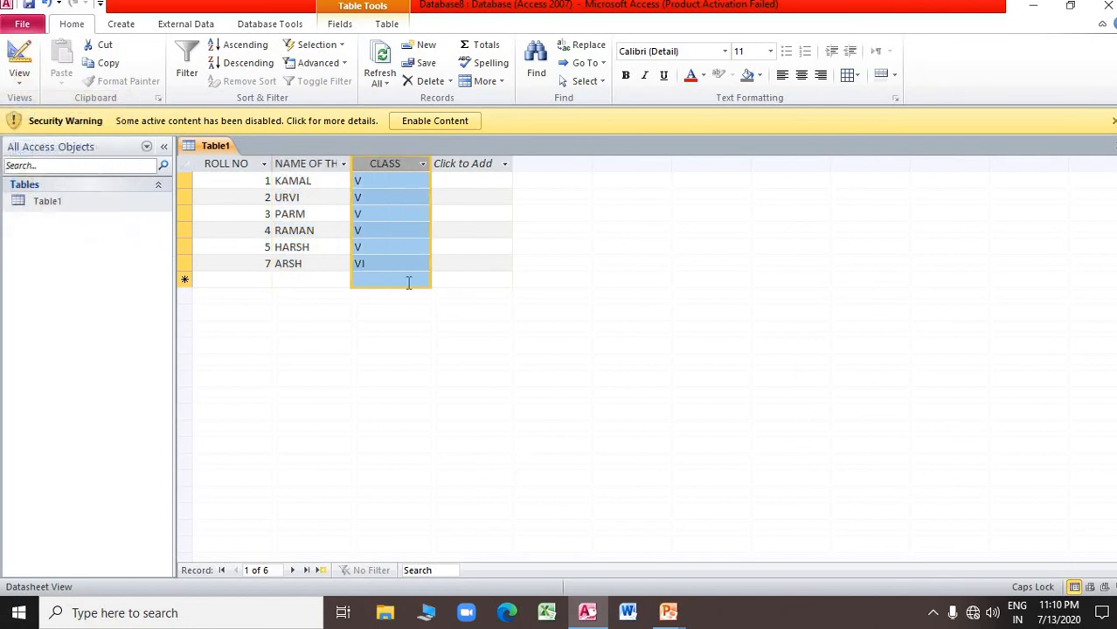
left_click(390, 225)
left_click_drag(376, 164, 372, 218)
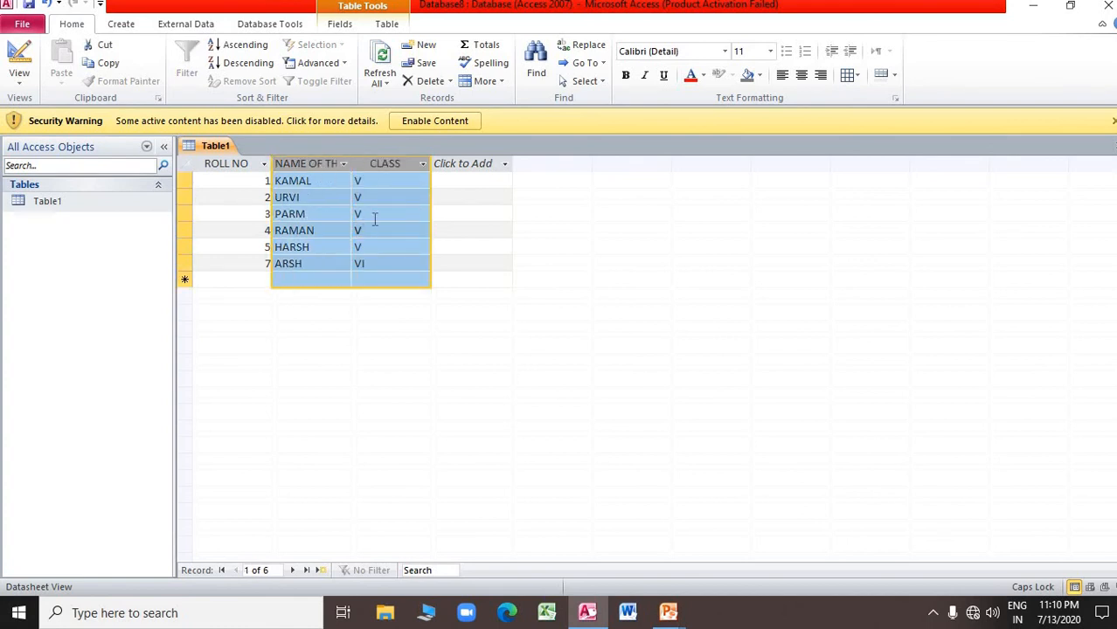
left_click(374, 217)
left_click_drag(311, 164, 358, 164)
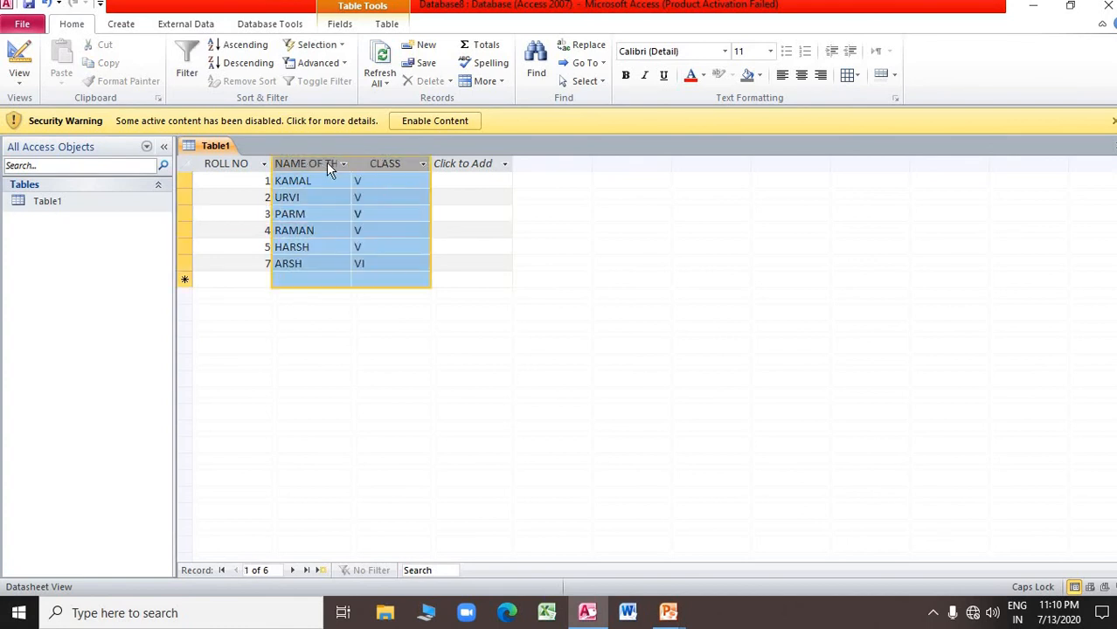
left_click(499, 211)
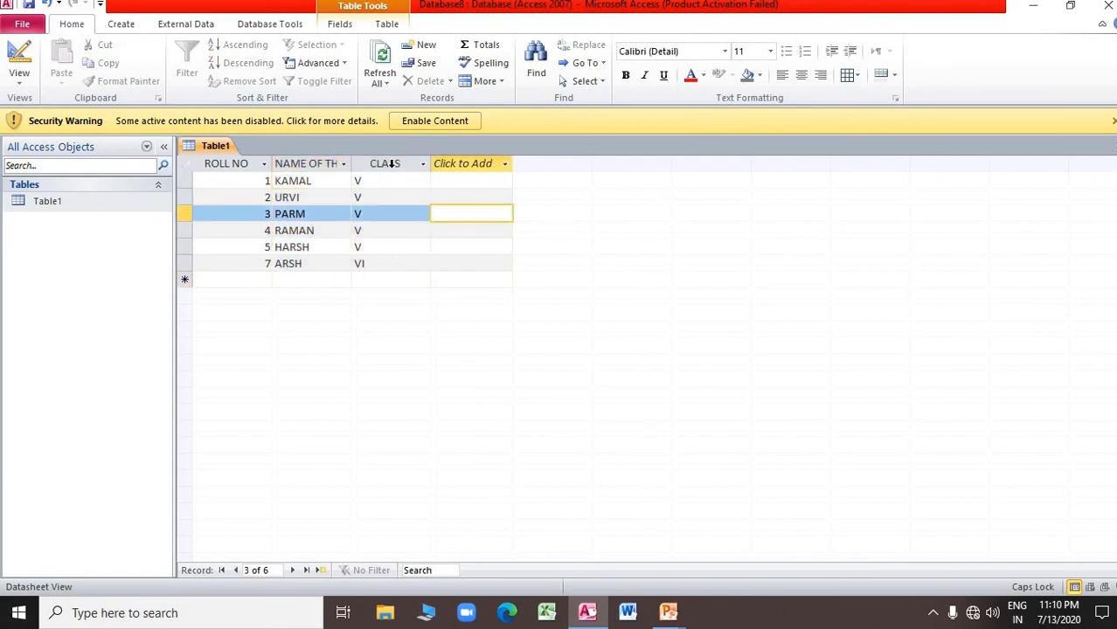
Step: Move the CLASS column between the ROLL NO and student name columns
left_click(393, 168)
left_click_drag(394, 166, 326, 167)
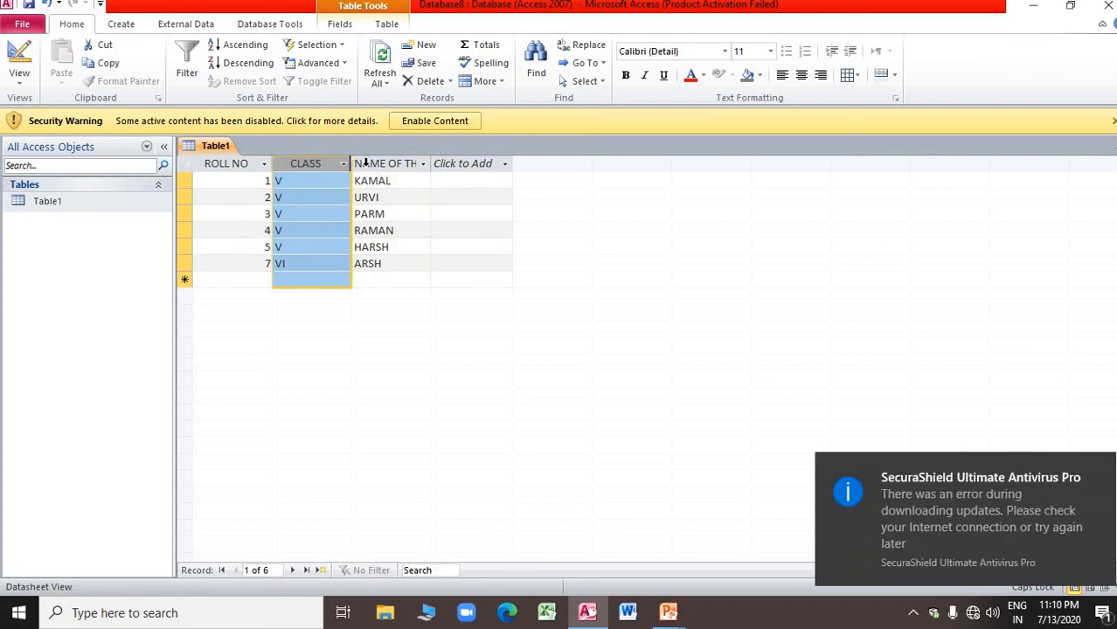
Step: Move the student name column back between the ROLL NO and CLASS columns
left_click(416, 180)
left_click(402, 164)
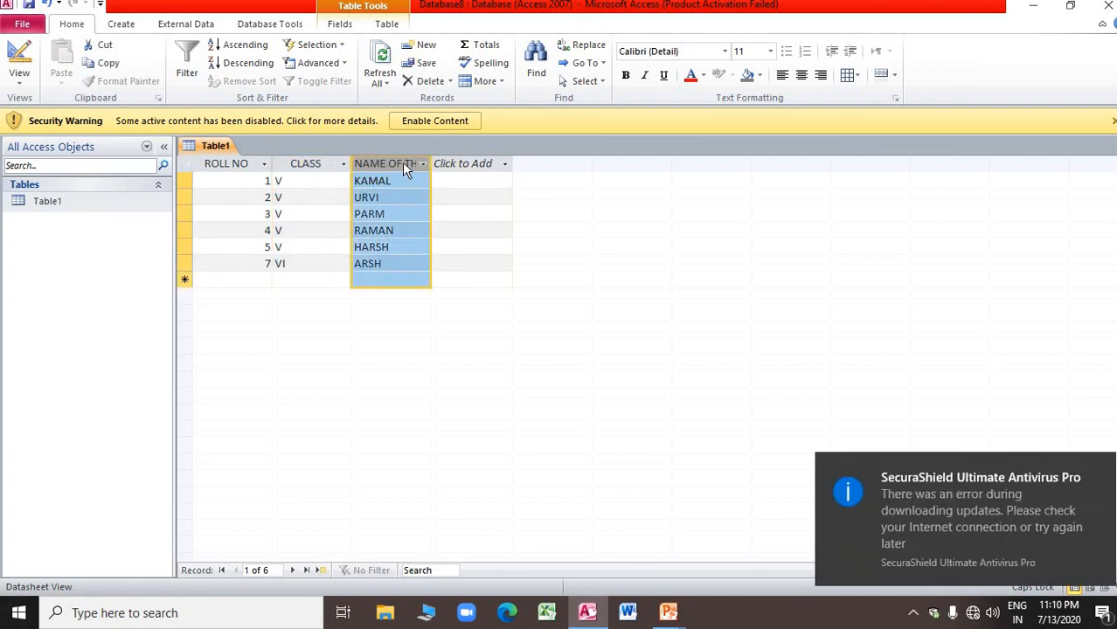
left_click_drag(402, 163, 313, 164)
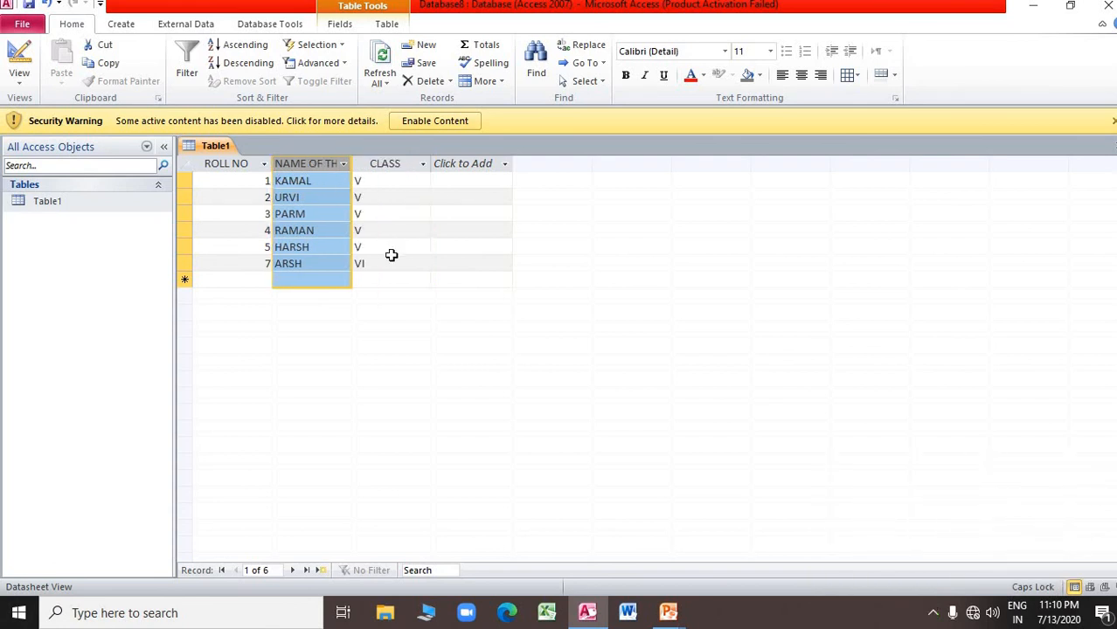
Step: Sort the records in Table1 by the student name column from A to Z
left_click(325, 175)
right_click(335, 166)
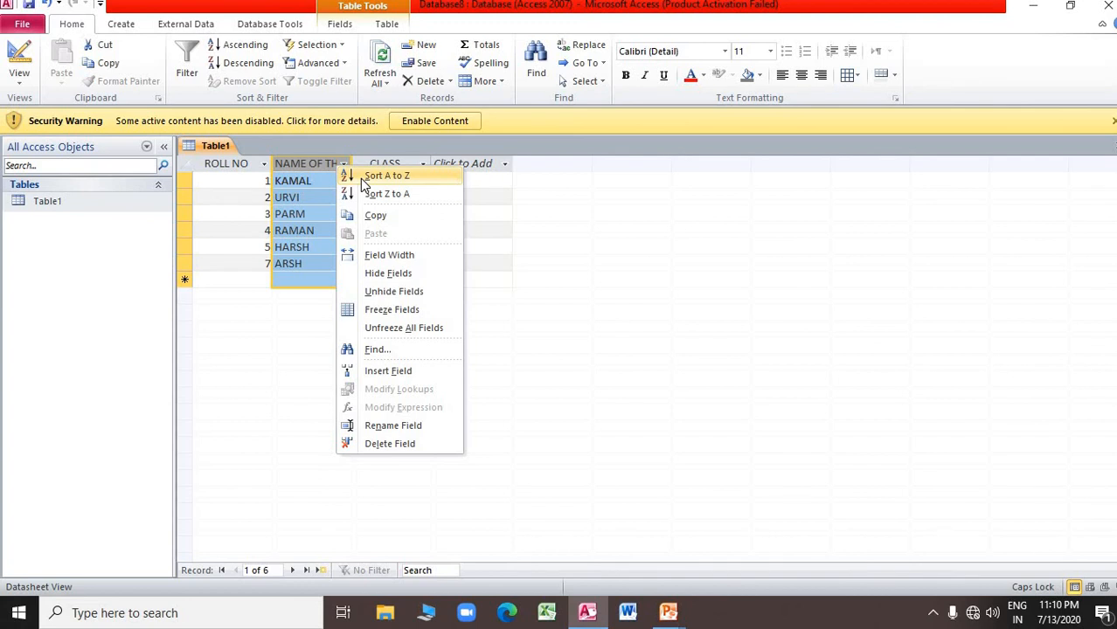
left_click(375, 175)
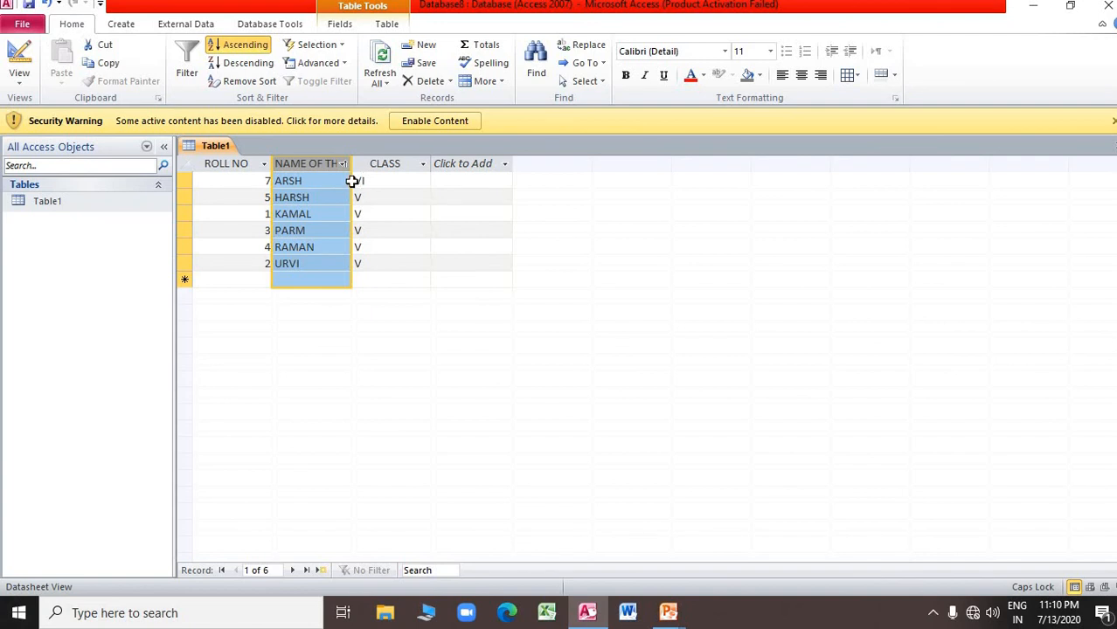
Step: Sort the Table1 records by the student name column from Z to A and close Access, saving the table's design changes
right_click(336, 167)
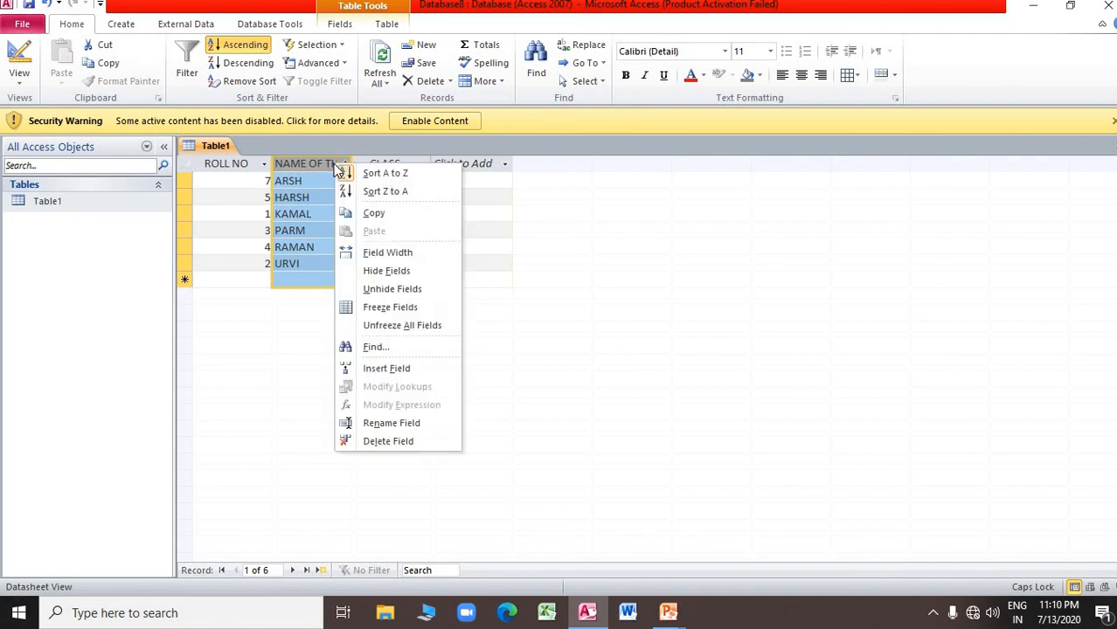
left_click(361, 193)
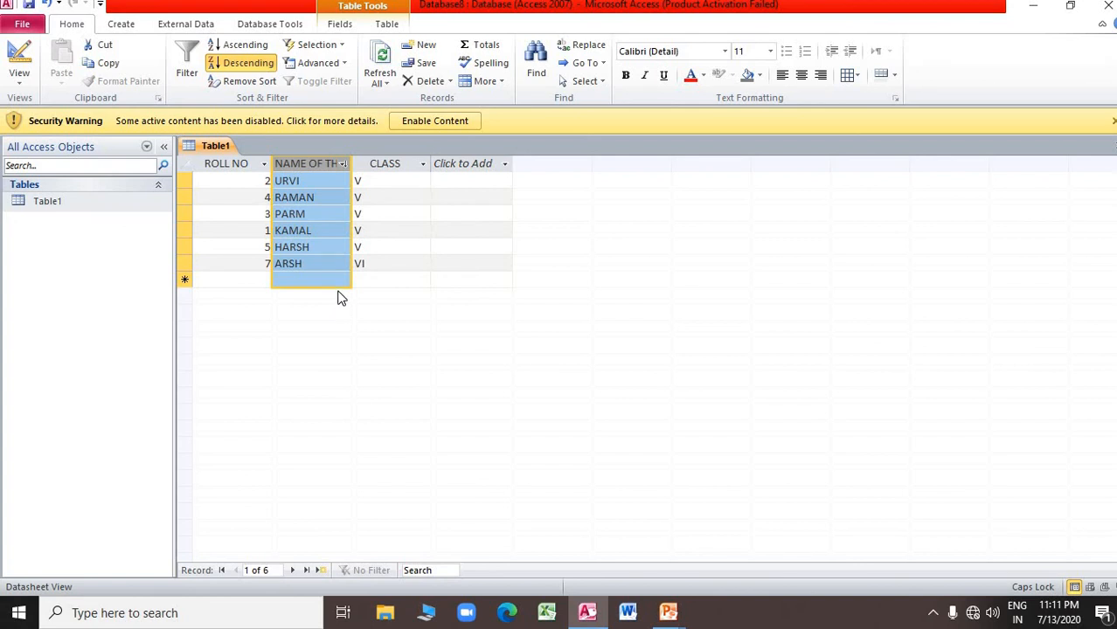
left_click(1108, 6)
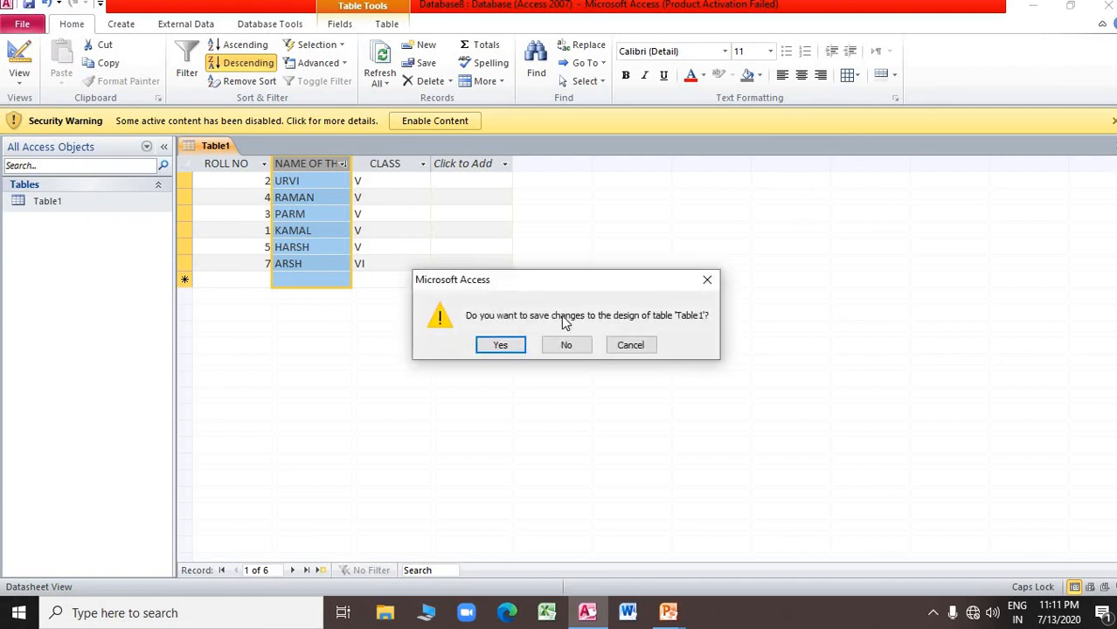
left_click(506, 347)
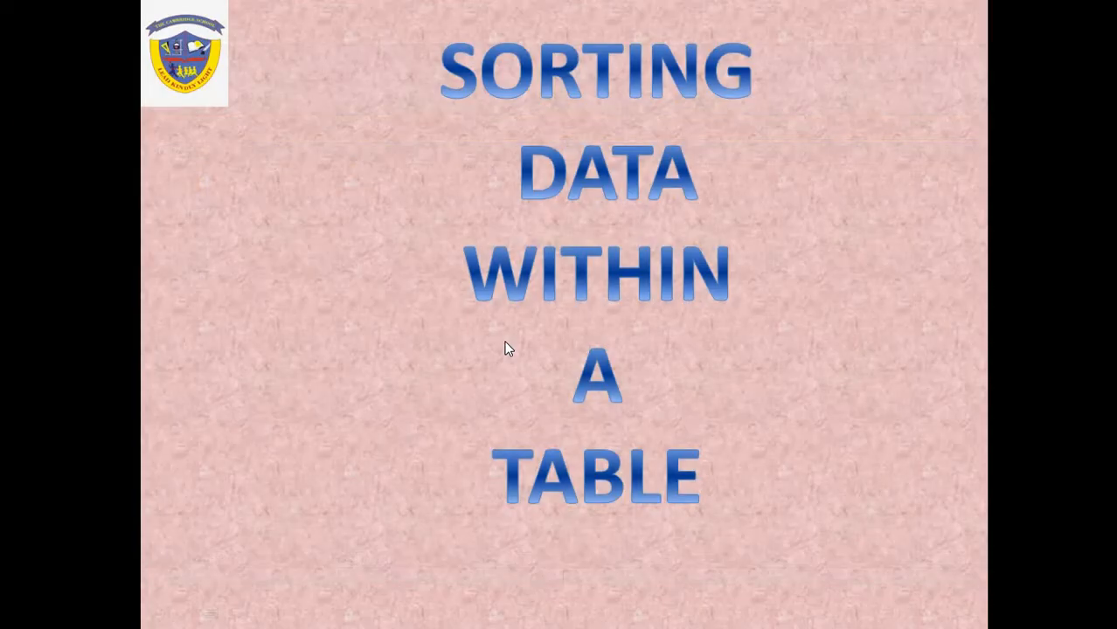